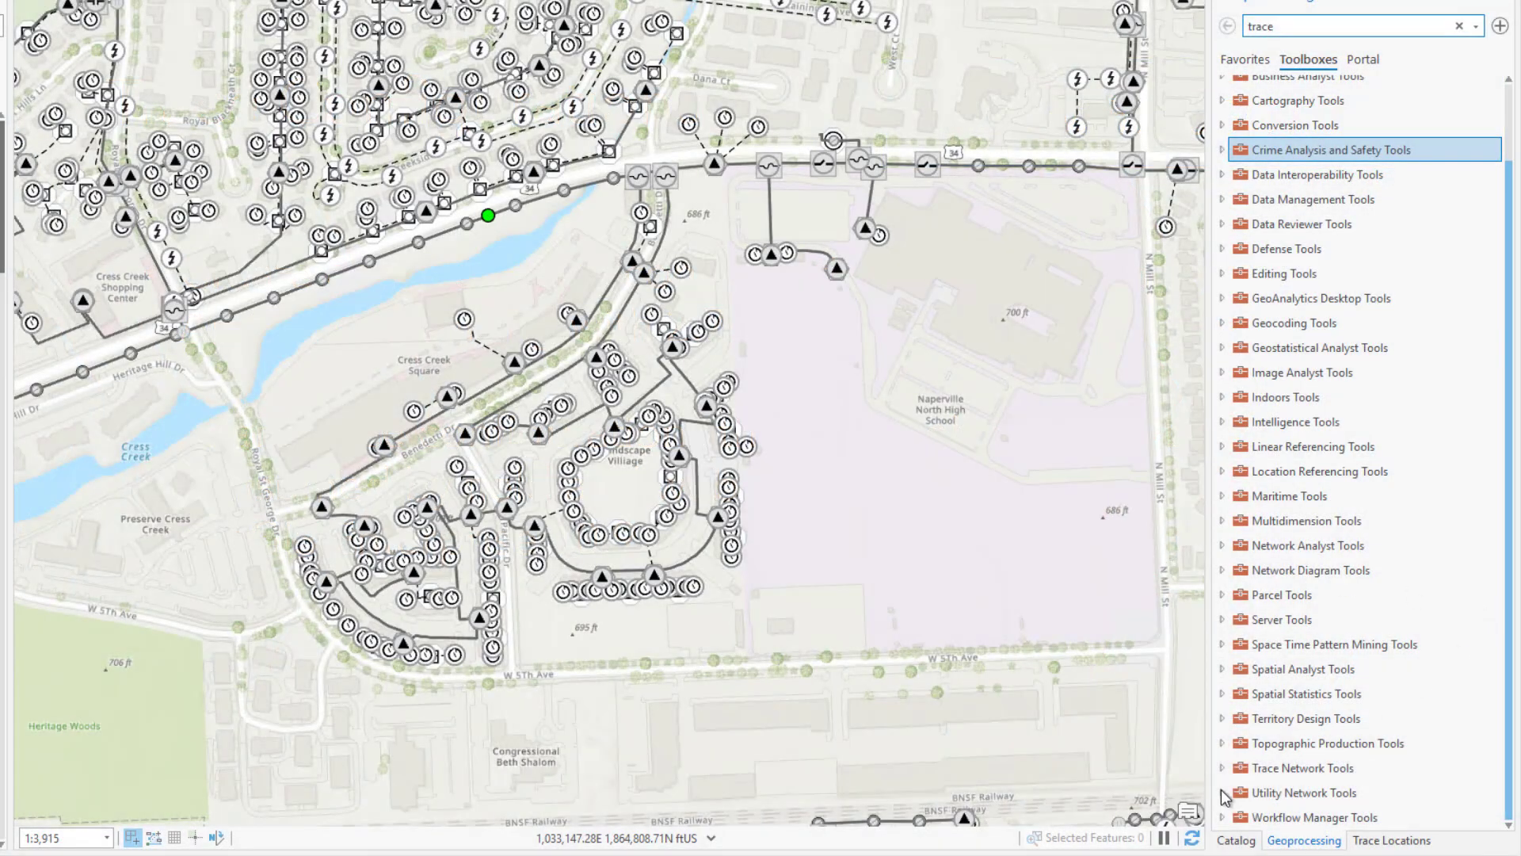
# - Open the Add Trace Configuration tool under Utility Network Tools > Trace Configuration
pyautogui.scroll(-3, 1512, 646)
pyautogui.scroll(-1, 1511, 645)
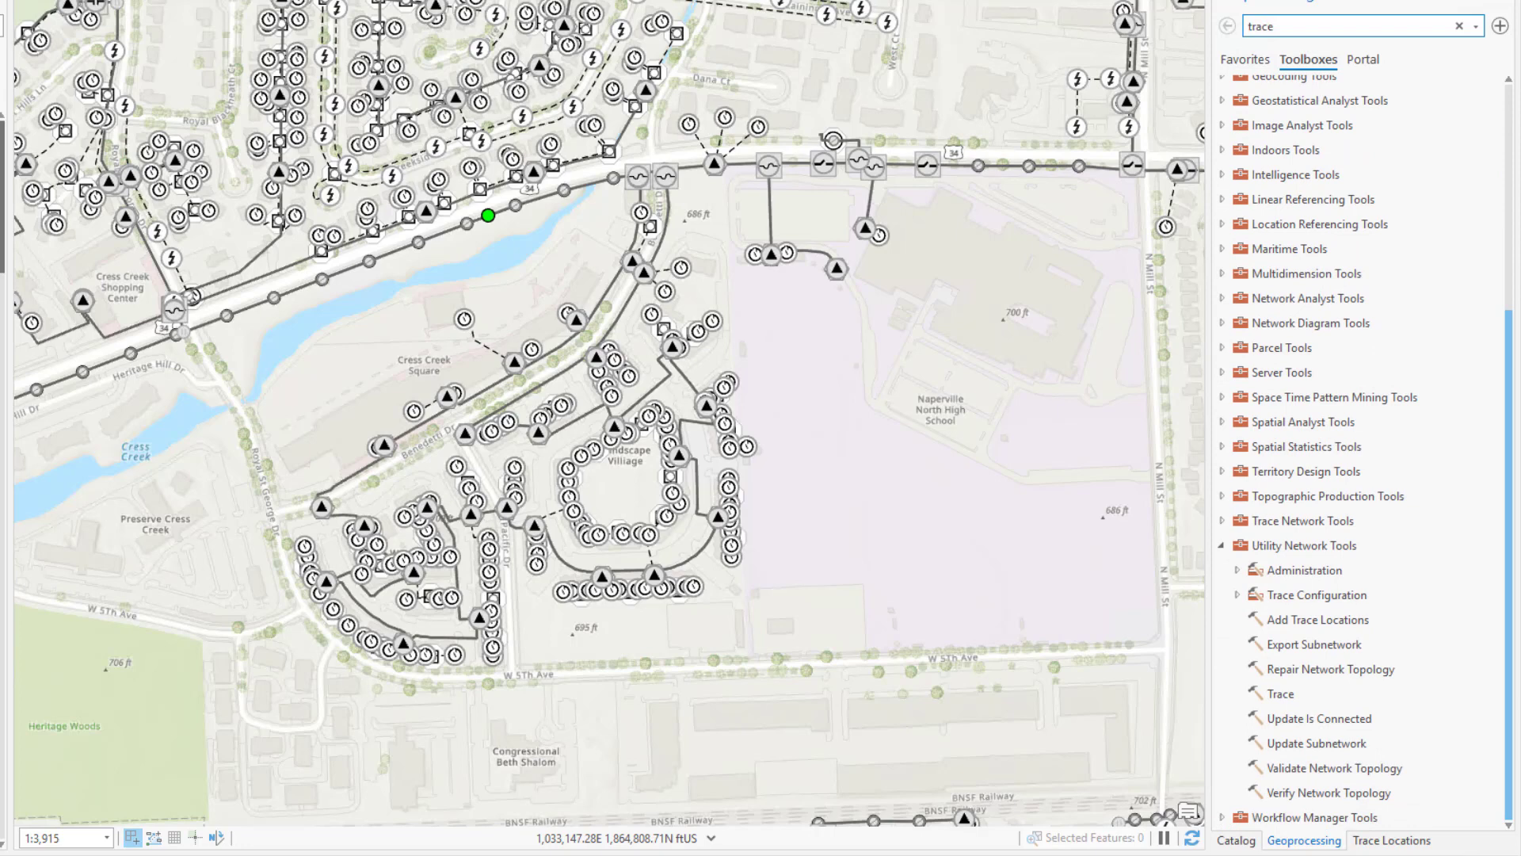
pyautogui.click(1237, 595)
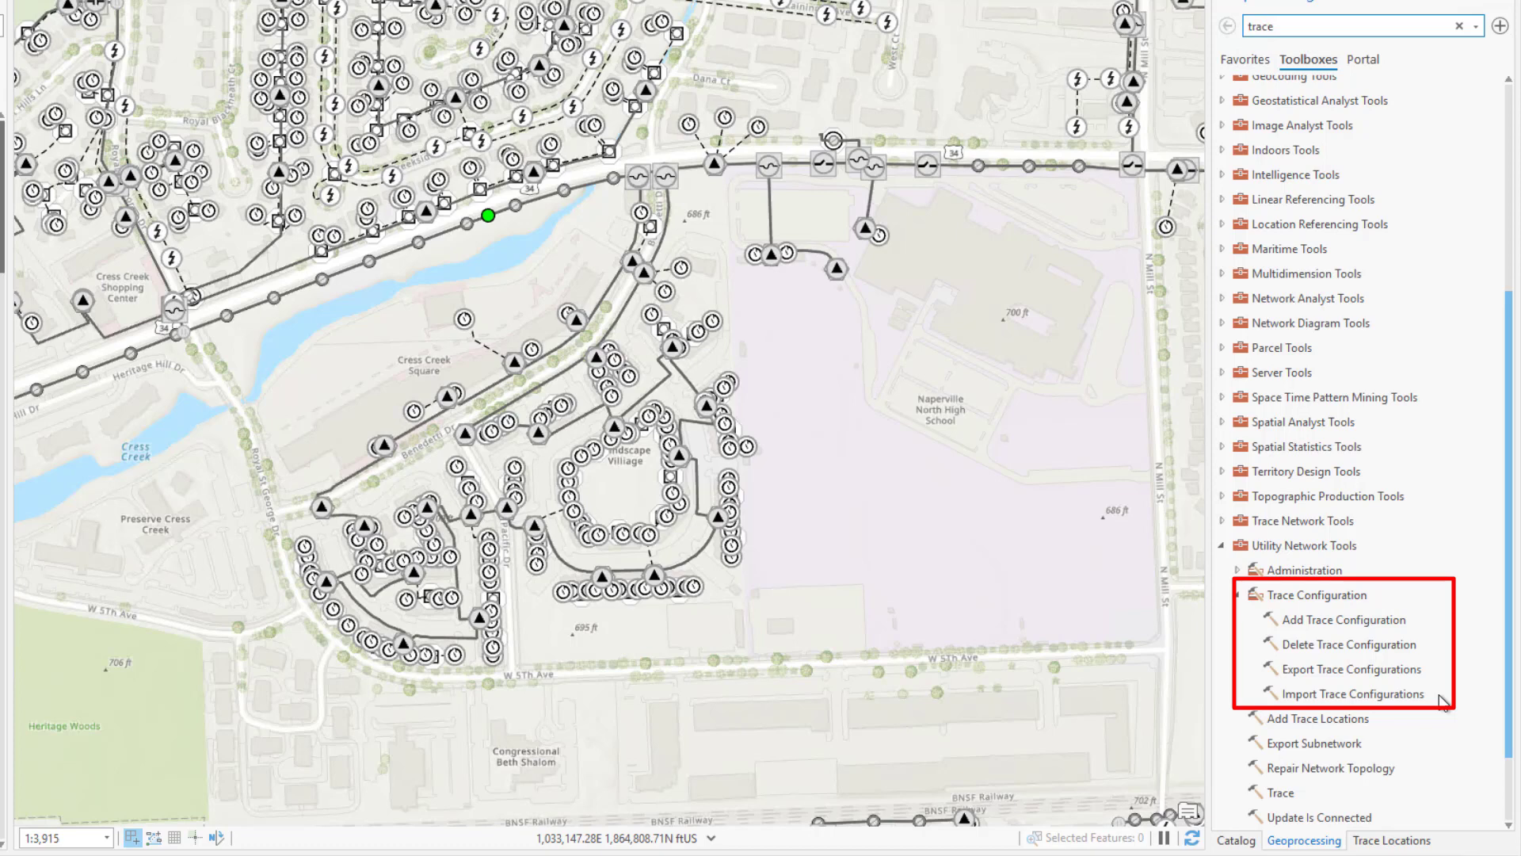
pyautogui.click(1349, 619)
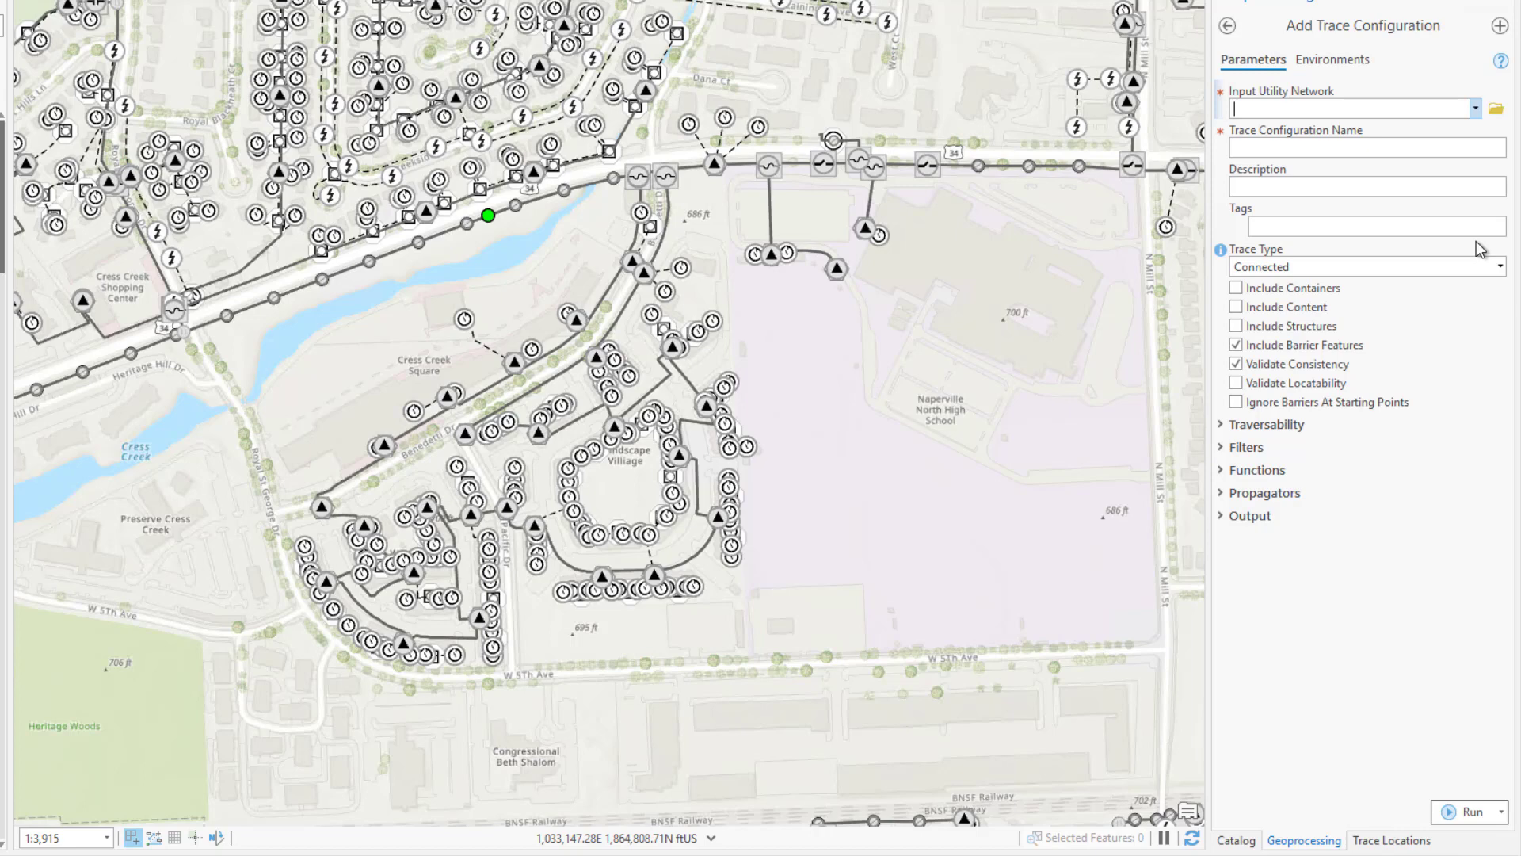
# - Set the input to the electric utility network and name the configuration 'RMT002 Under Construction'
pyautogui.click(1475, 109)
pyautogui.click(1472, 129)
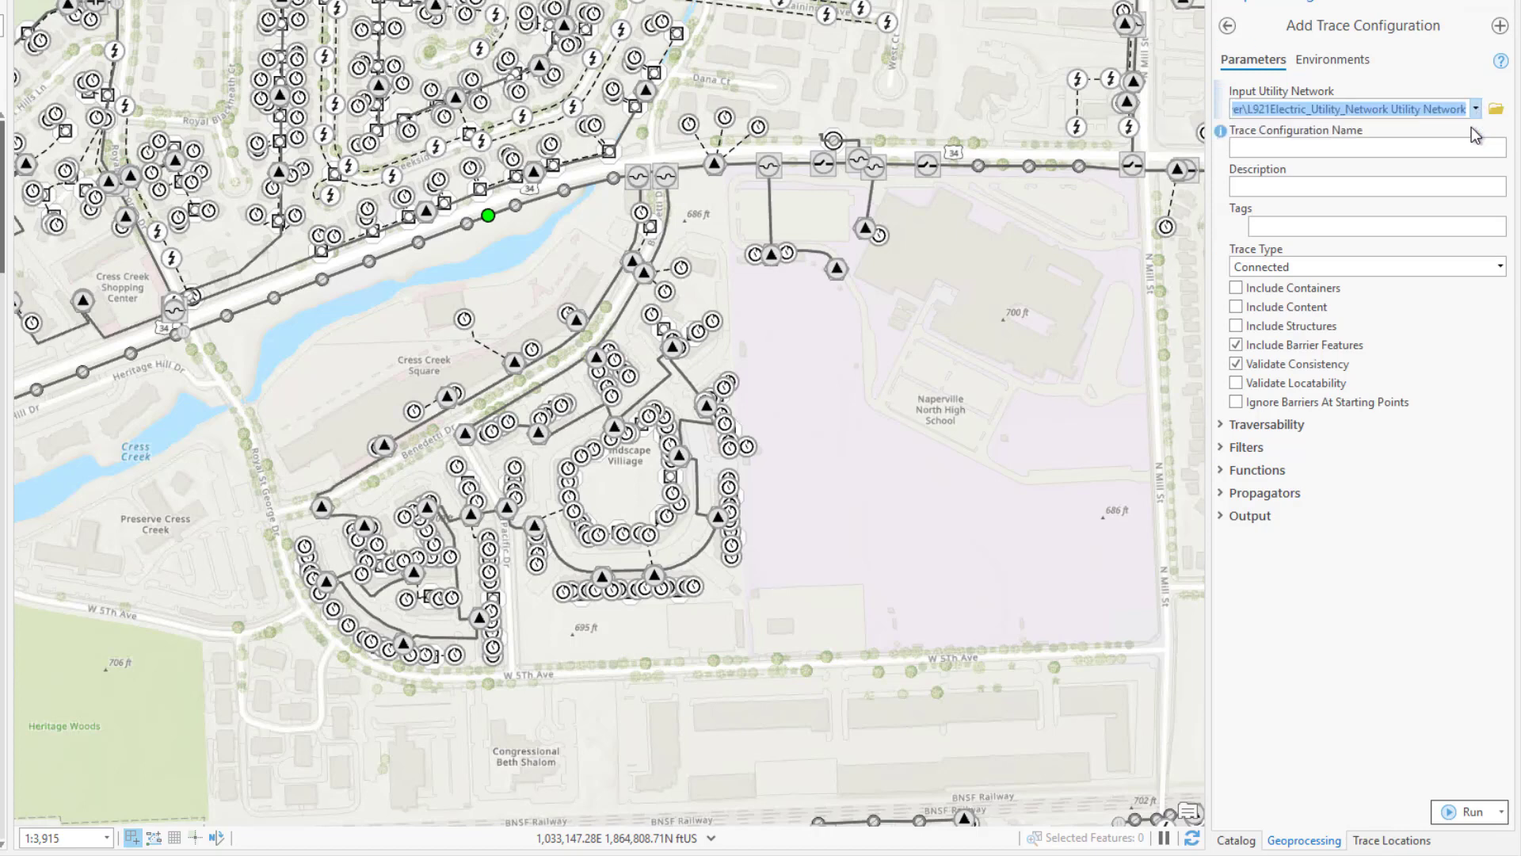
pyautogui.click(1416, 145)
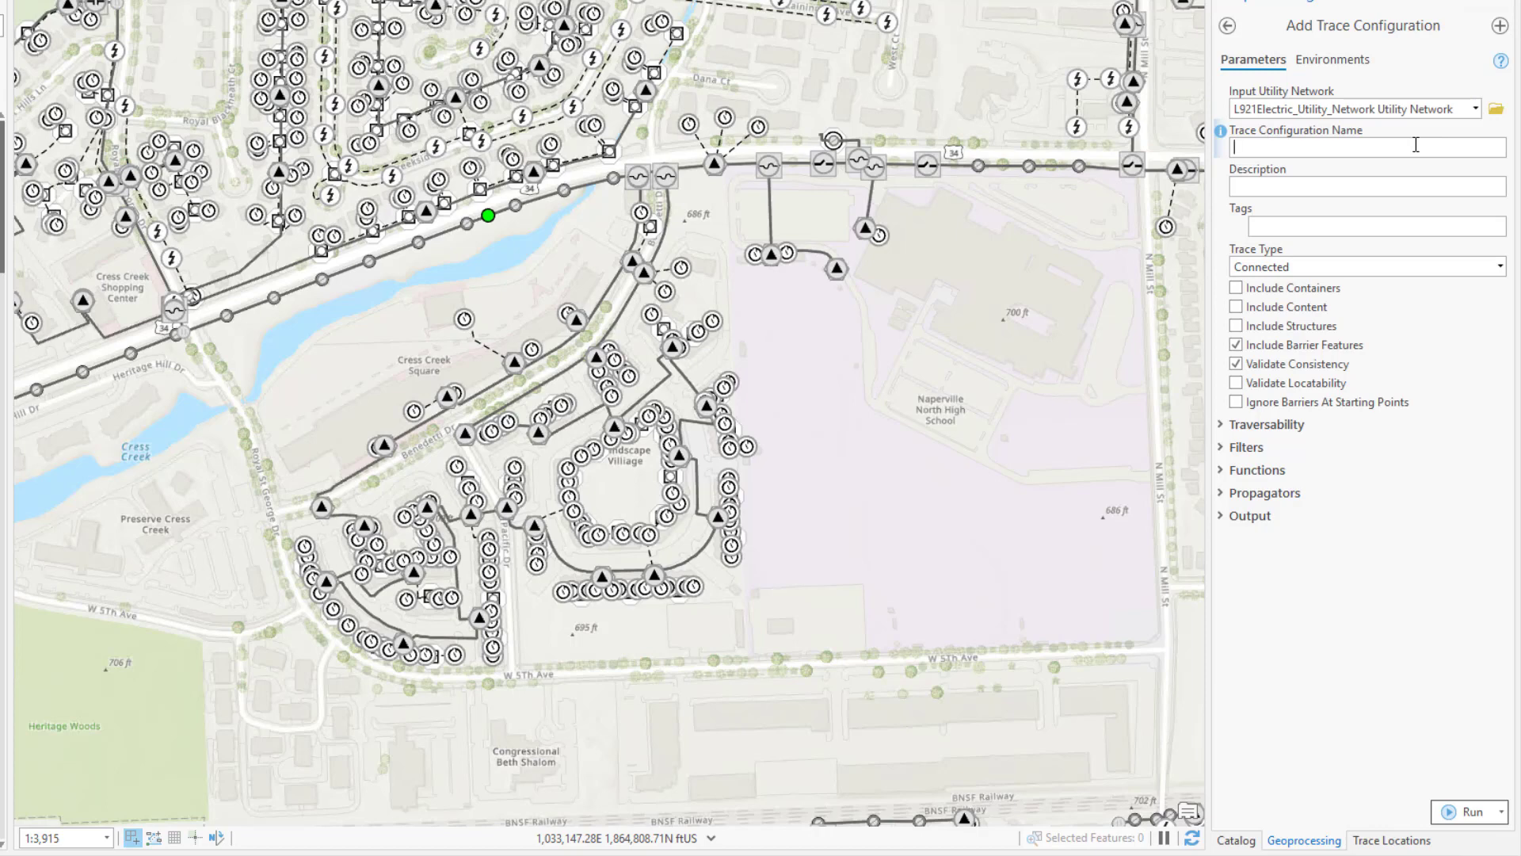
pyautogui.write('RMT002 Under Construction')
# - Describe it as 'Connected trace to return features under construction' and tag it 'connected' and 'under construction'
pyautogui.click(1332, 187)
pyautogui.write('Connected trace to return features under construction')
pyautogui.click(1279, 224)
pyautogui.write('connected')
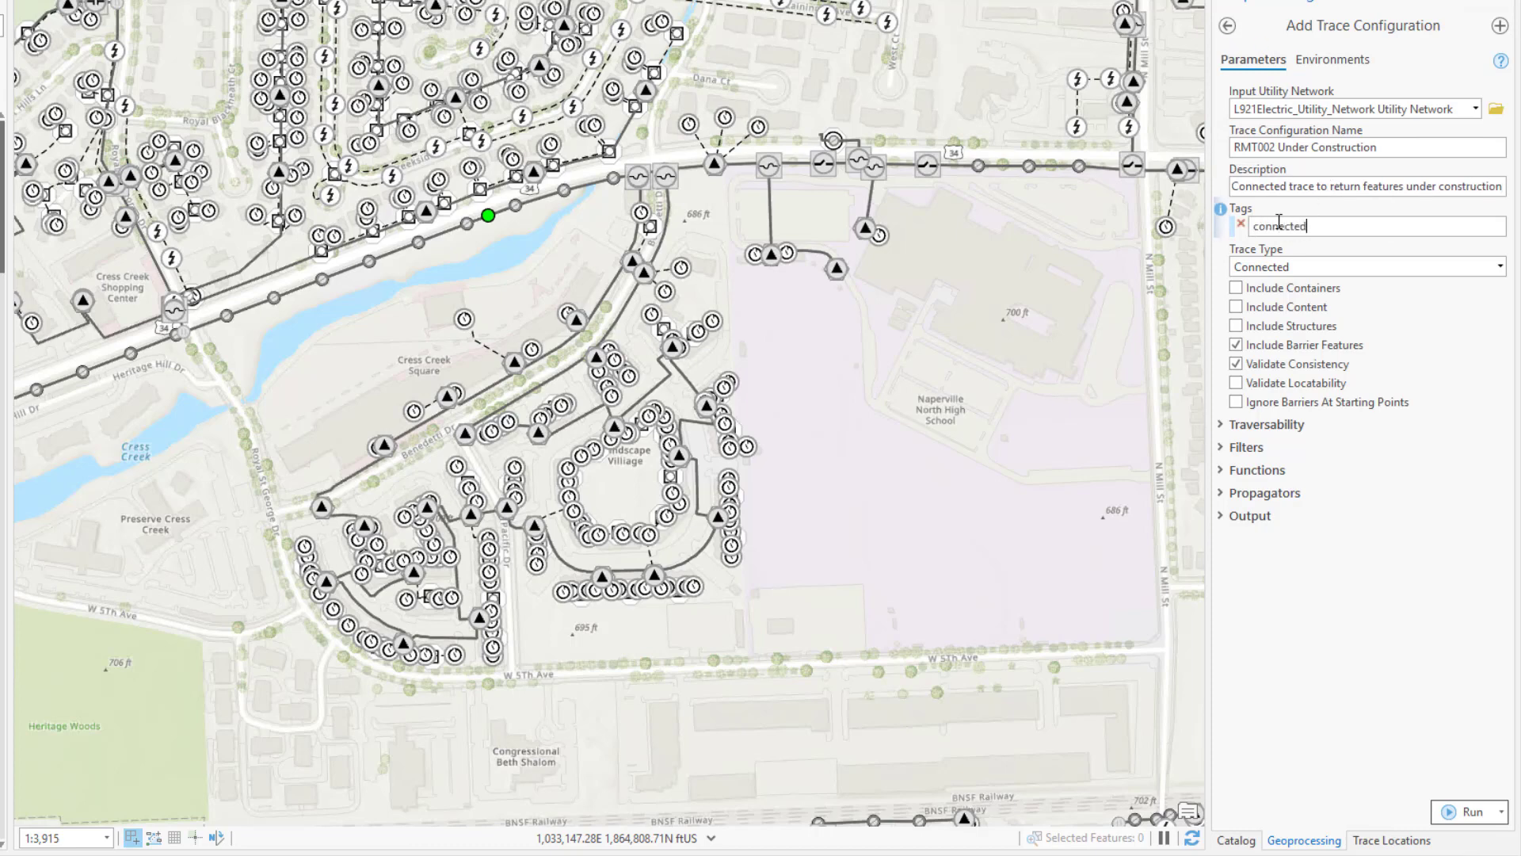
pyautogui.press('Return')
pyautogui.write('under construction')
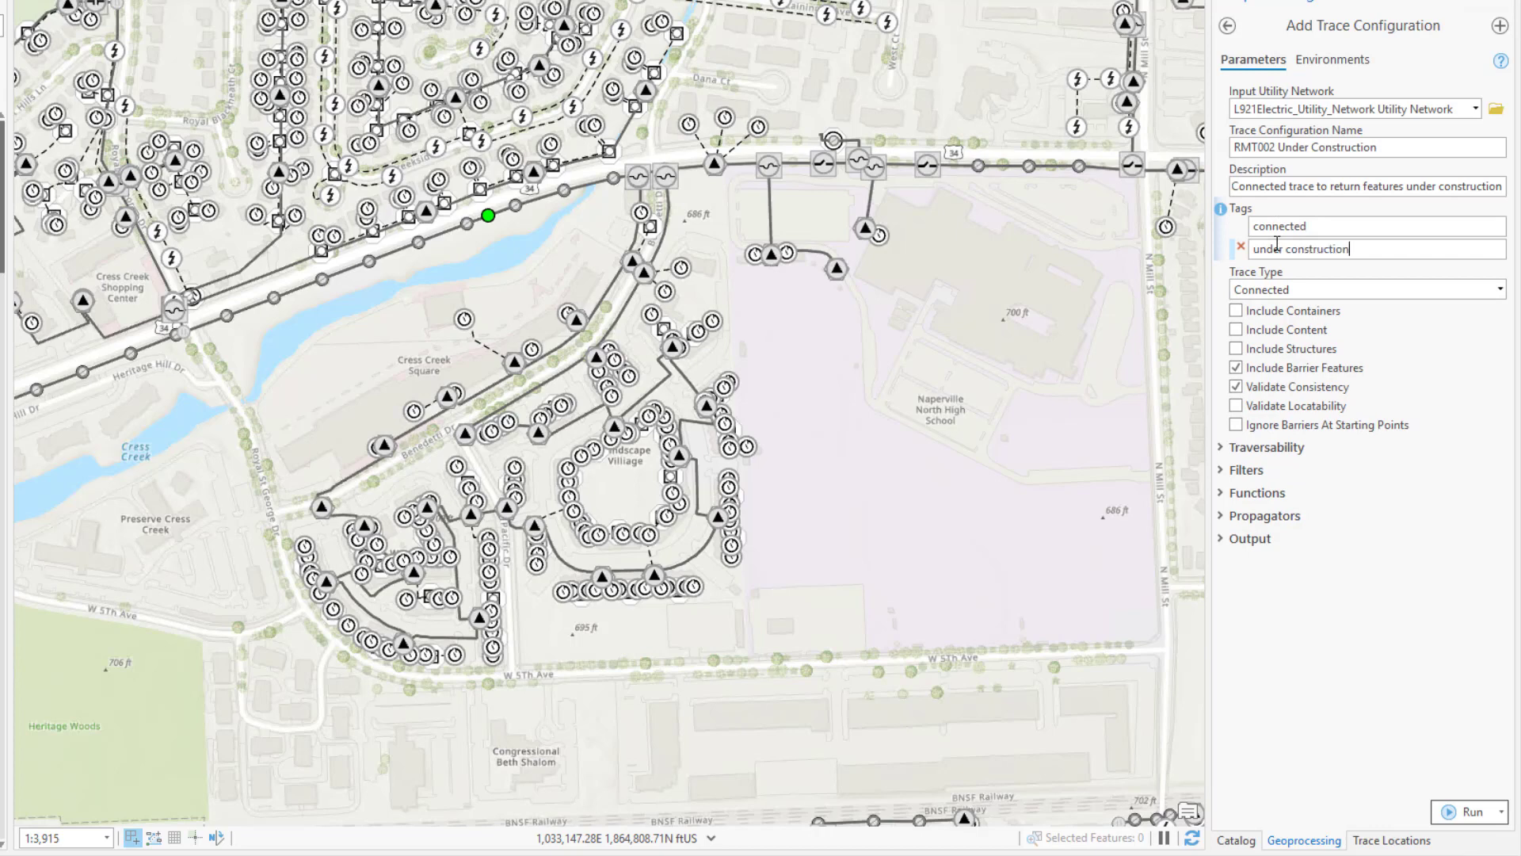
# - Include containers, content and structures in the trace configuration
pyautogui.click(1236, 310)
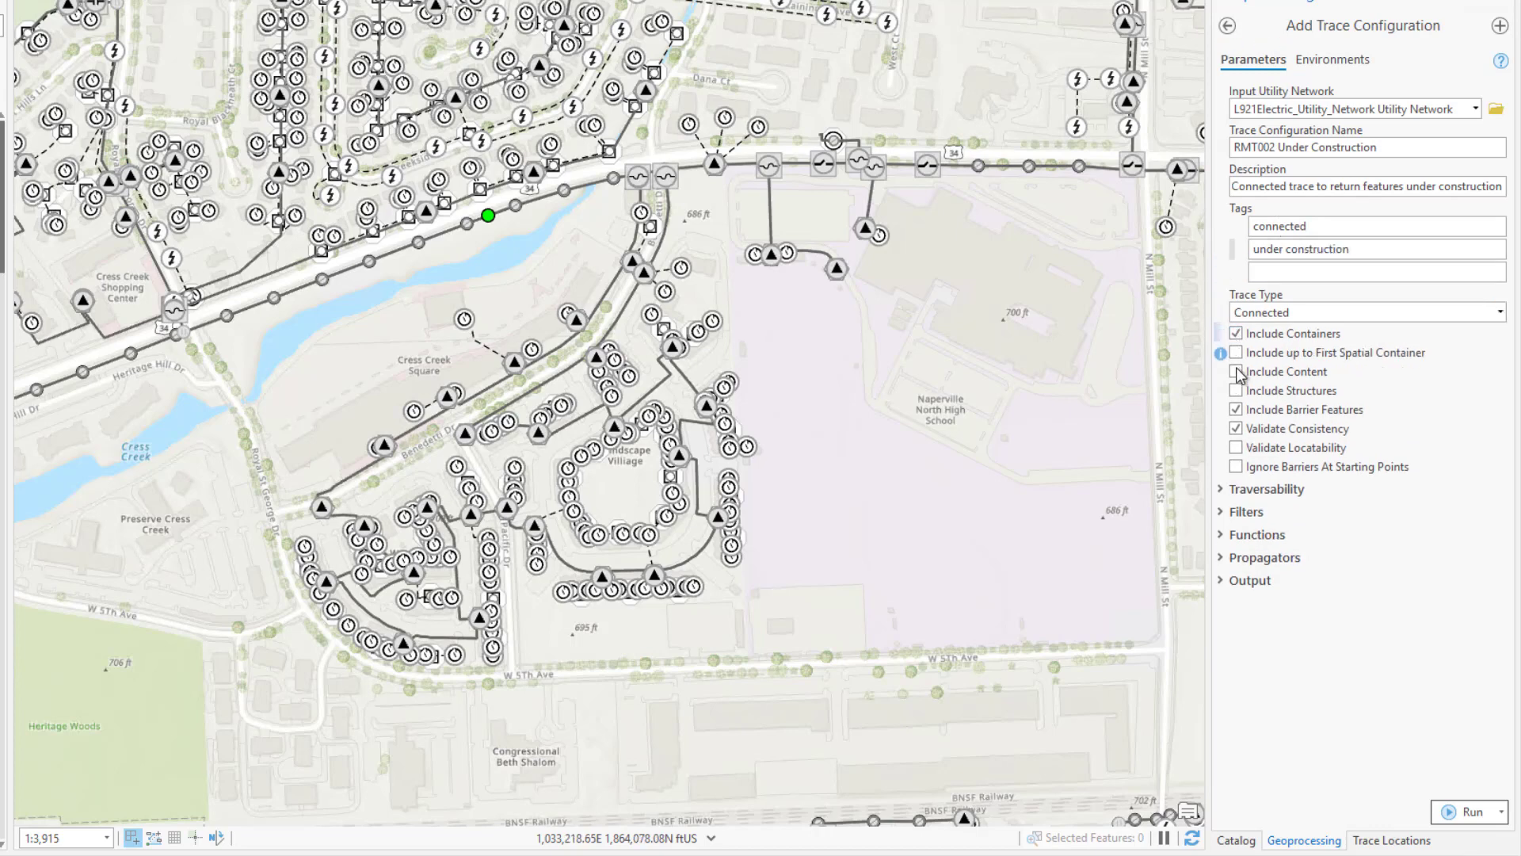
pyautogui.click(1236, 371)
pyautogui.click(1236, 391)
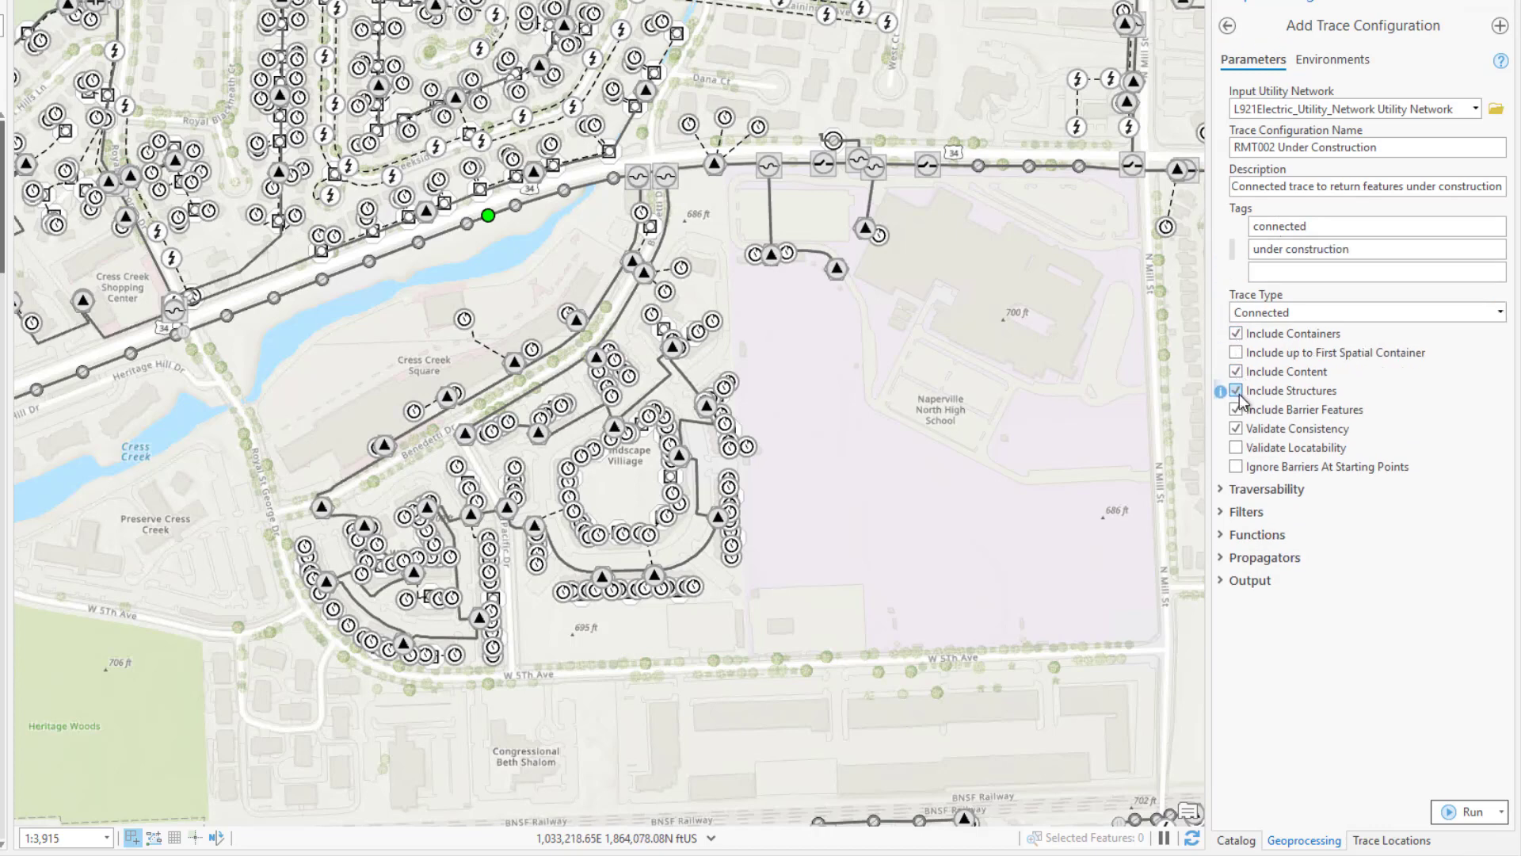
# - Add the output condition Lifecycle Status equals Under Construction and run the tool
pyautogui.click(1224, 581)
pyautogui.scroll(-1, 1488, 622)
pyautogui.click(1488, 622)
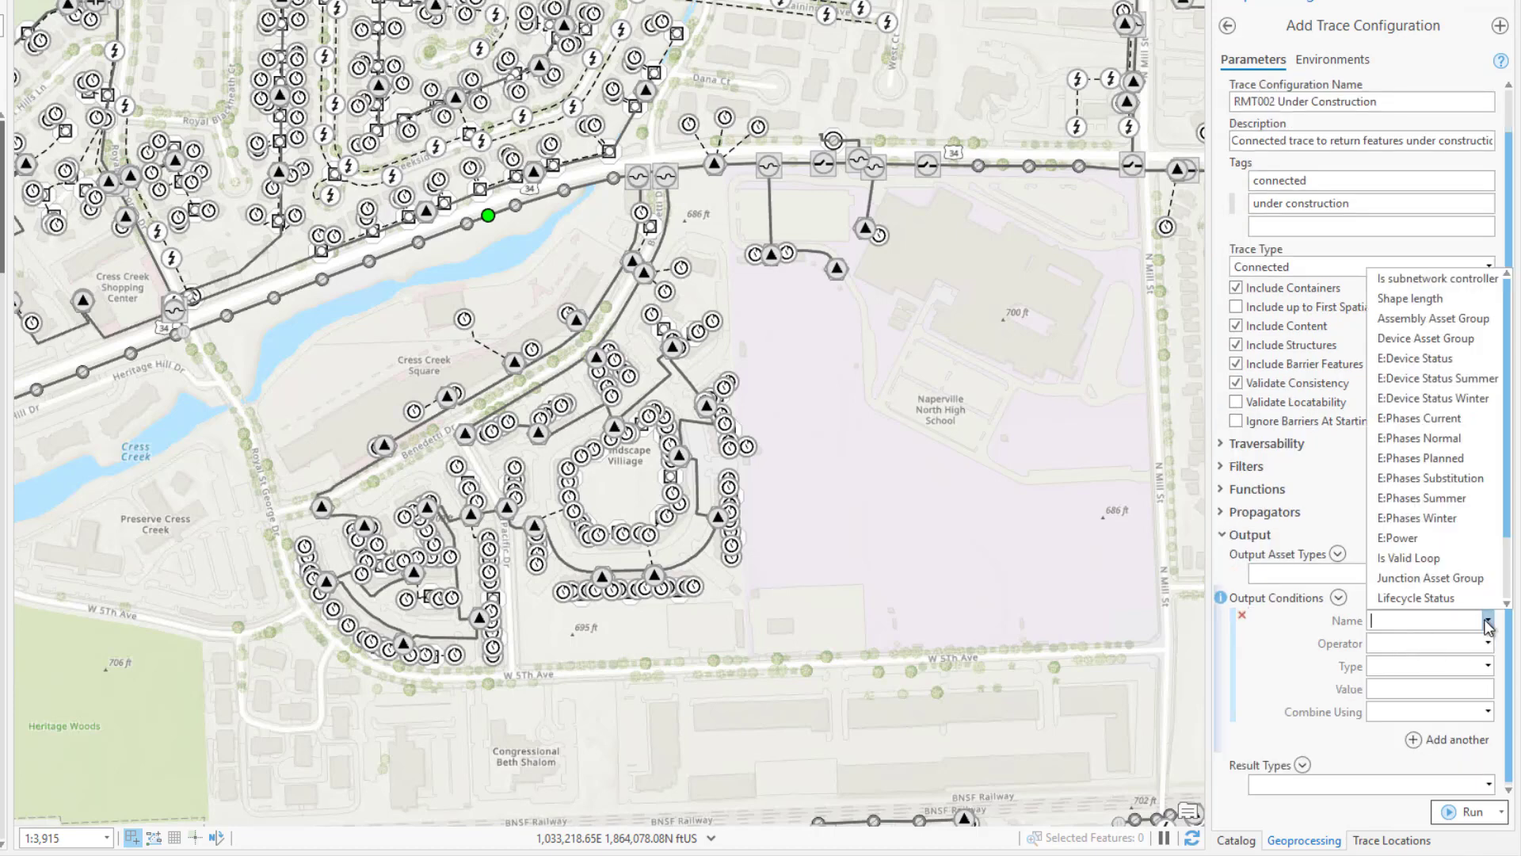
pyautogui.click(1426, 597)
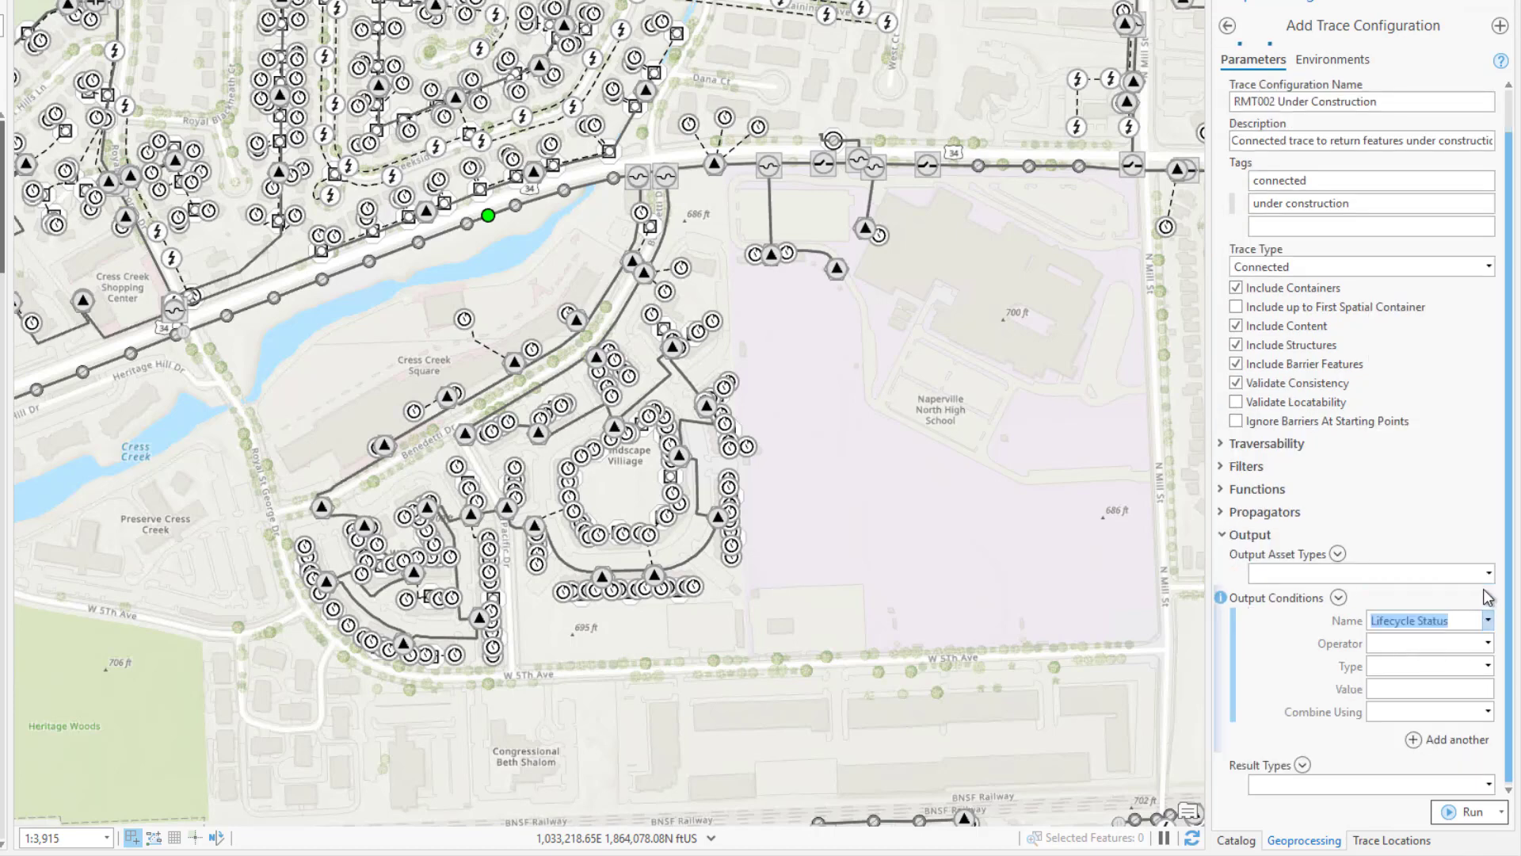
pyautogui.click(1489, 688)
pyautogui.click(1277, 427)
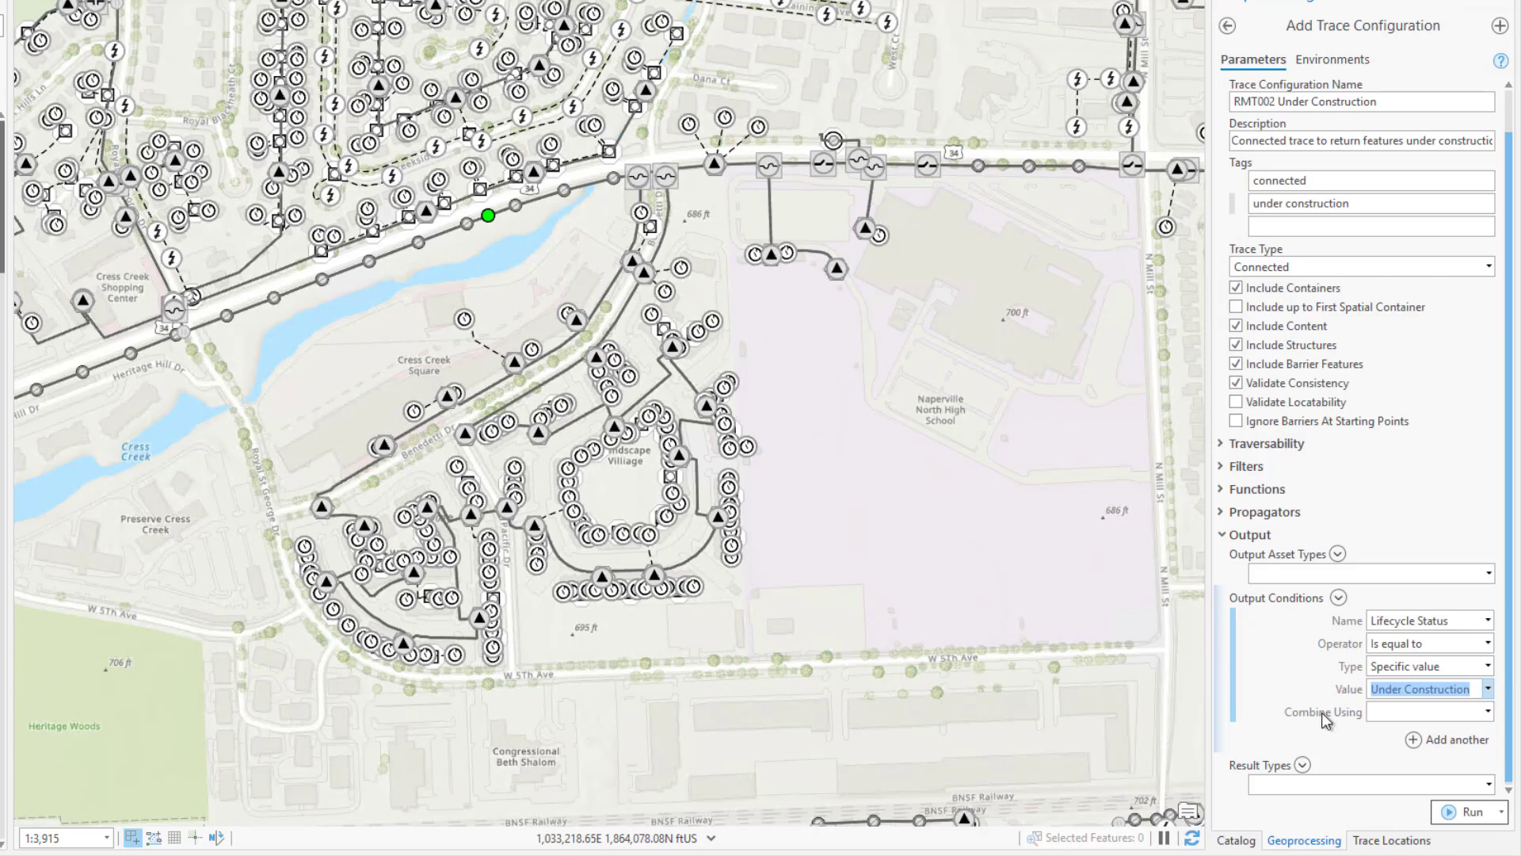
pyautogui.click(1472, 812)
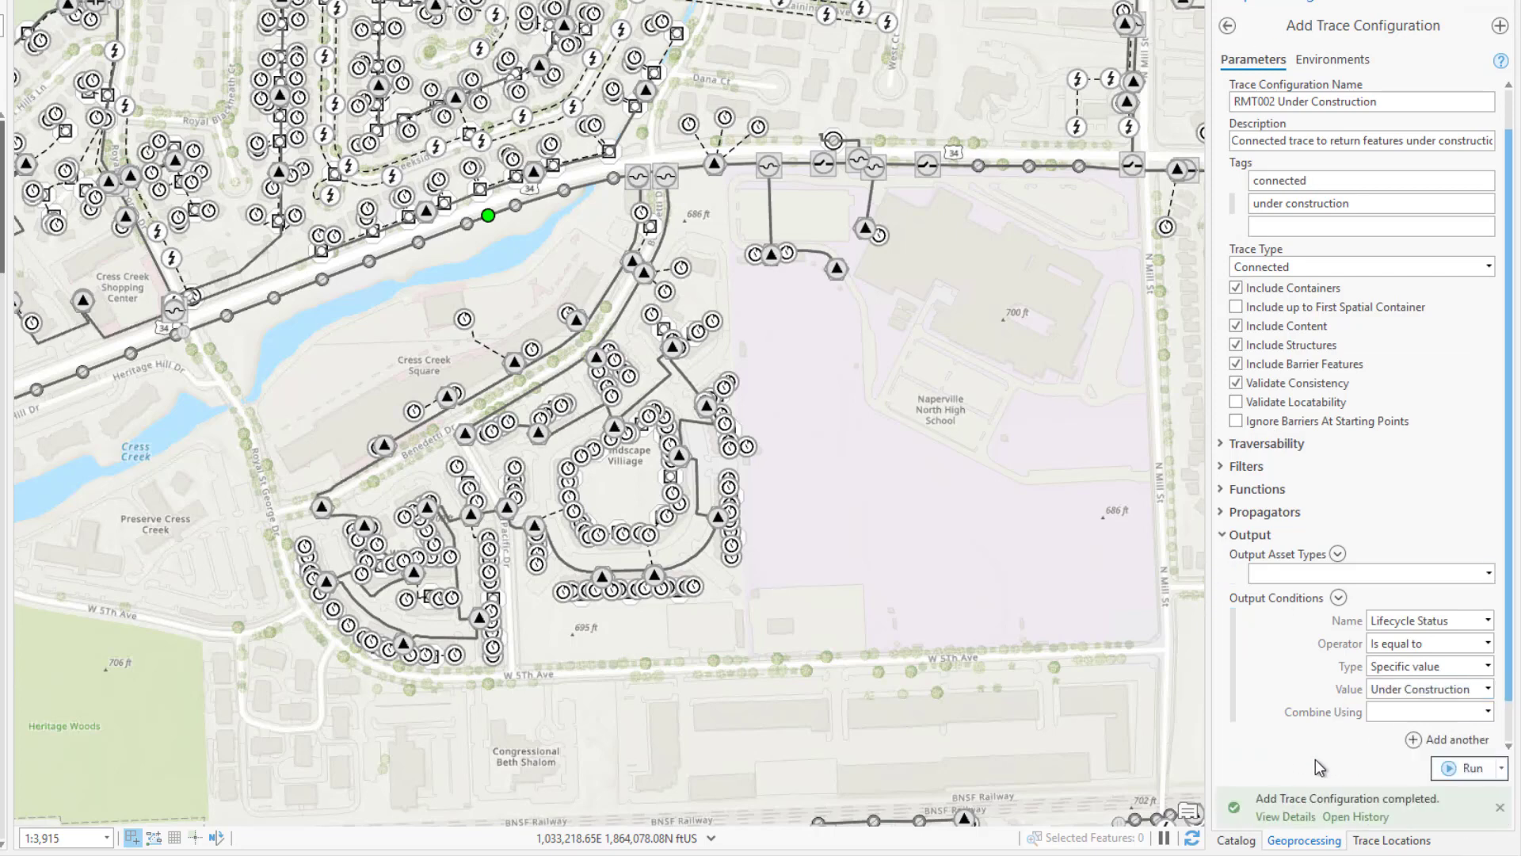
pyautogui.click(1228, 25)
# - Run the utility network Trace tool using the saved RMT002 Under Construction configuration
pyautogui.moveTo(1309, 30); pyautogui.dragTo(1250, 32)
pyautogui.write('trace')
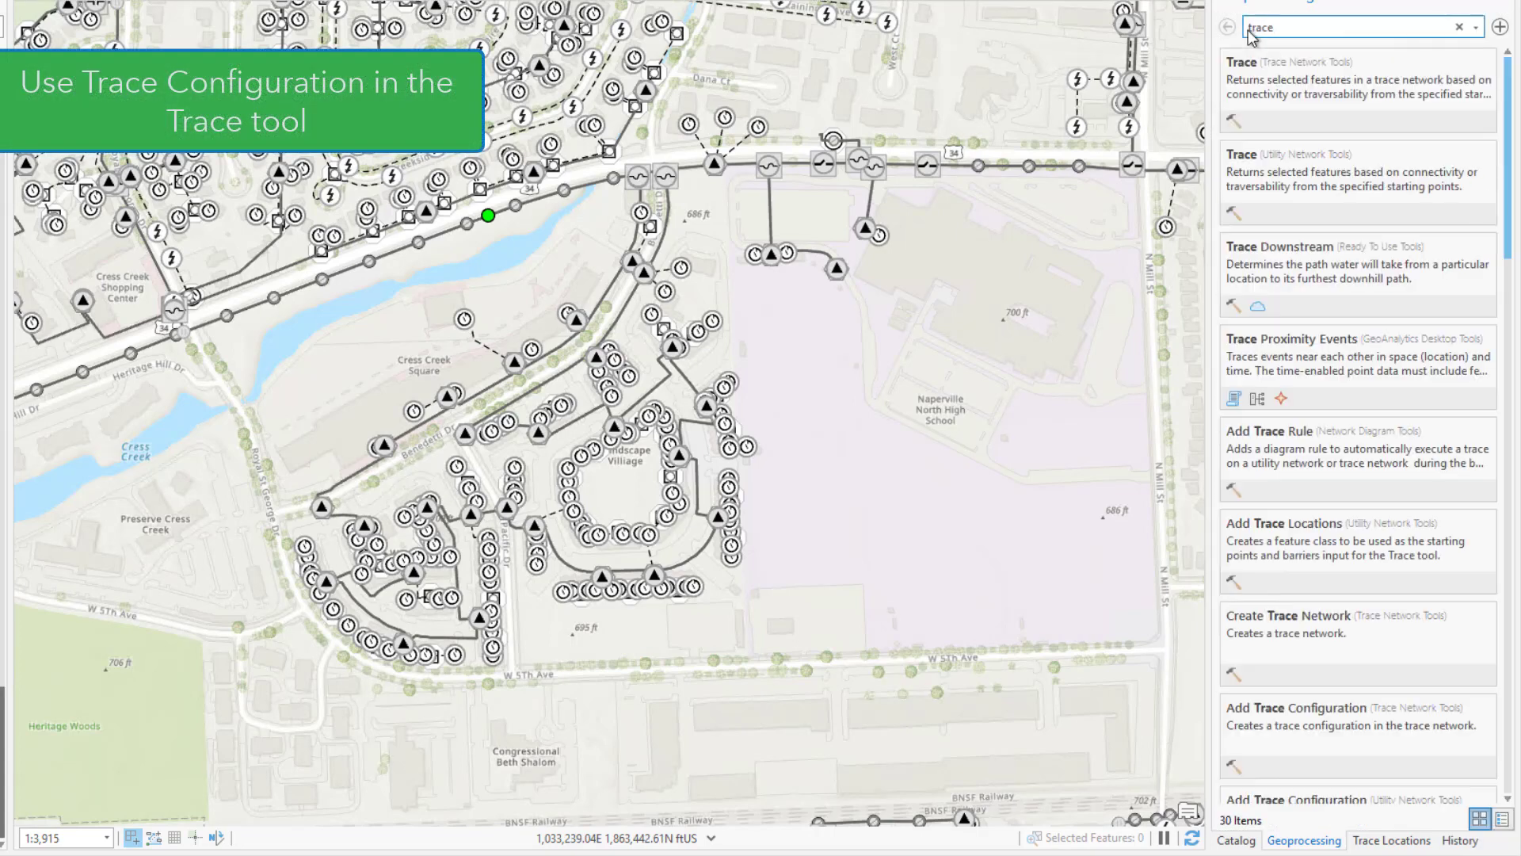
pyautogui.click(1334, 190)
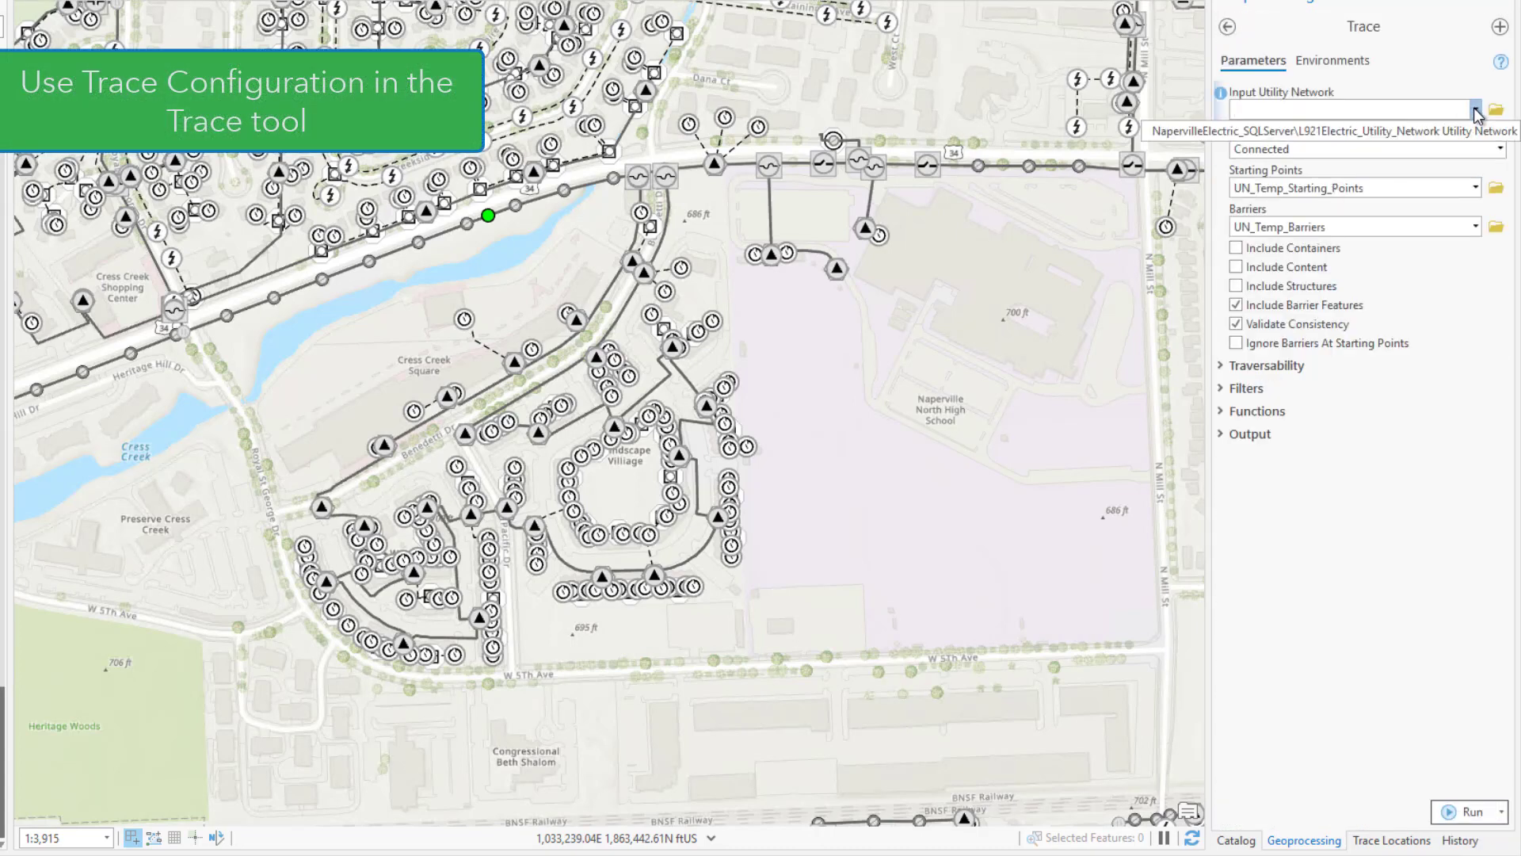
pyautogui.click(1236, 131)
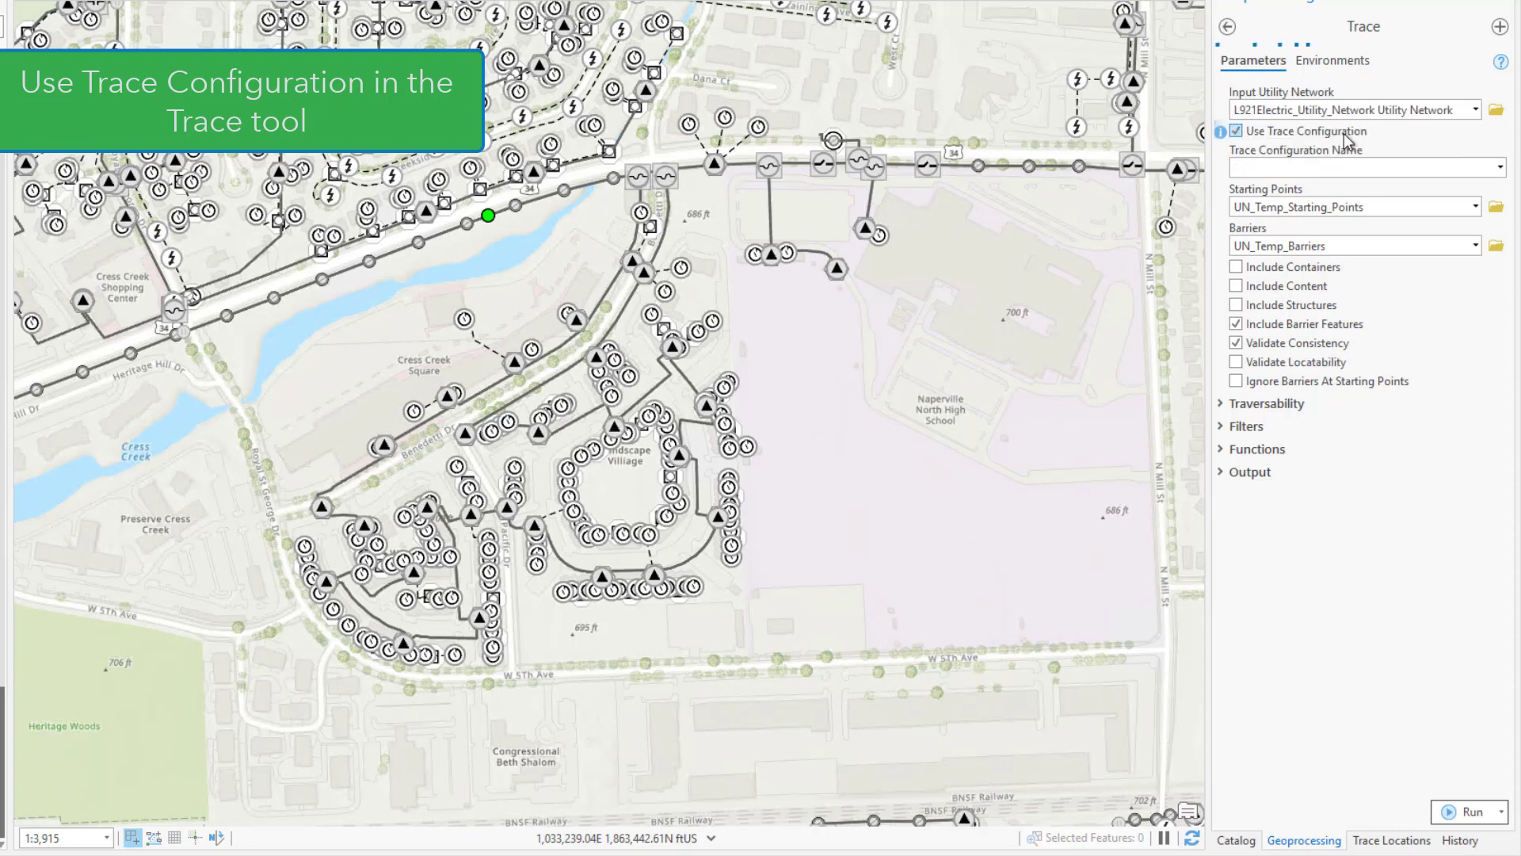
pyautogui.click(1500, 170)
pyautogui.click(1375, 291)
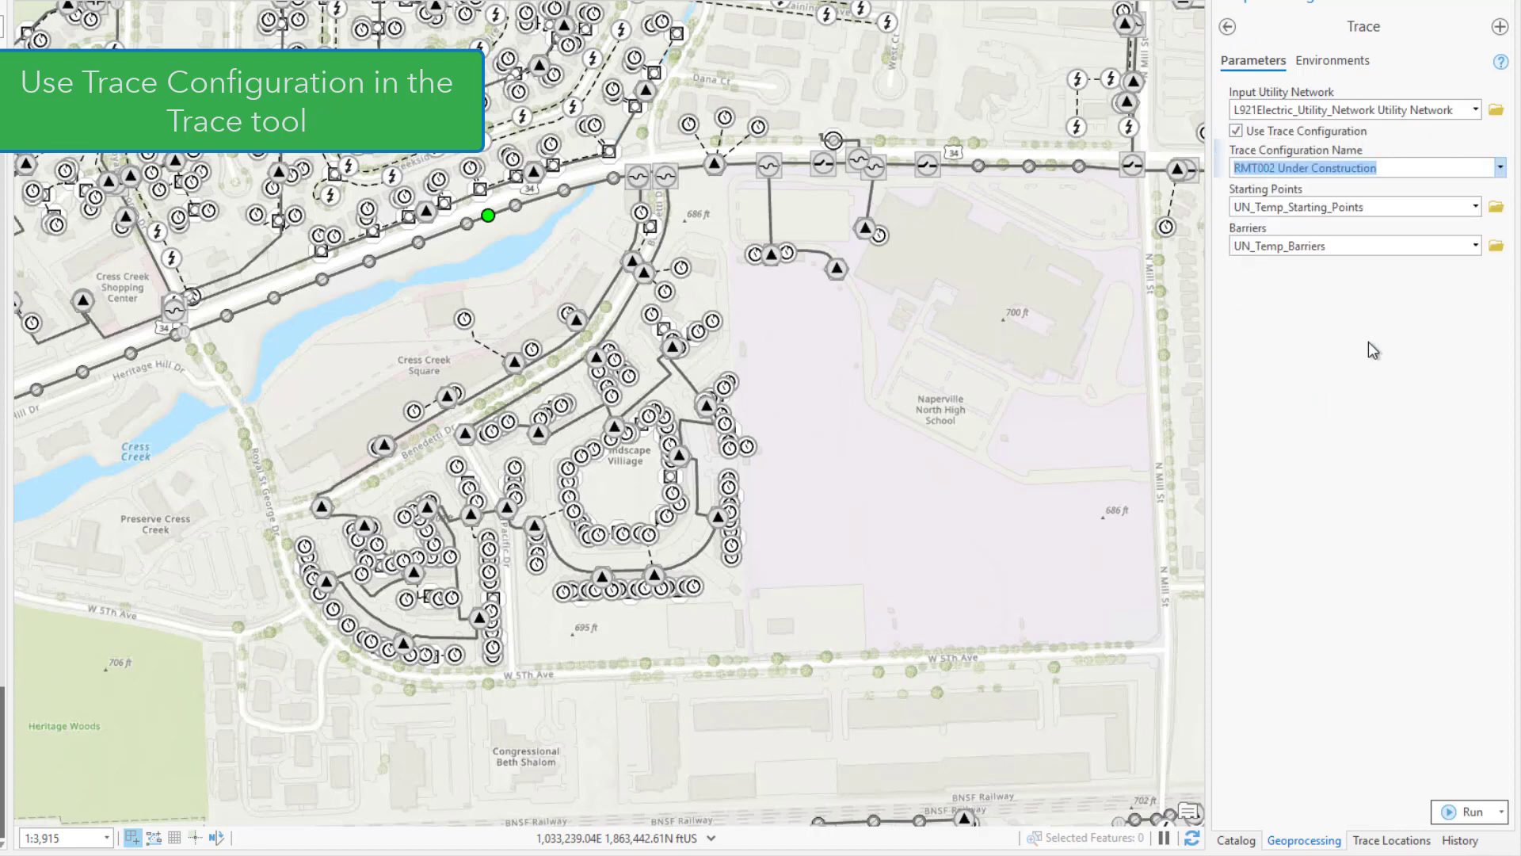
pyautogui.click(1458, 814)
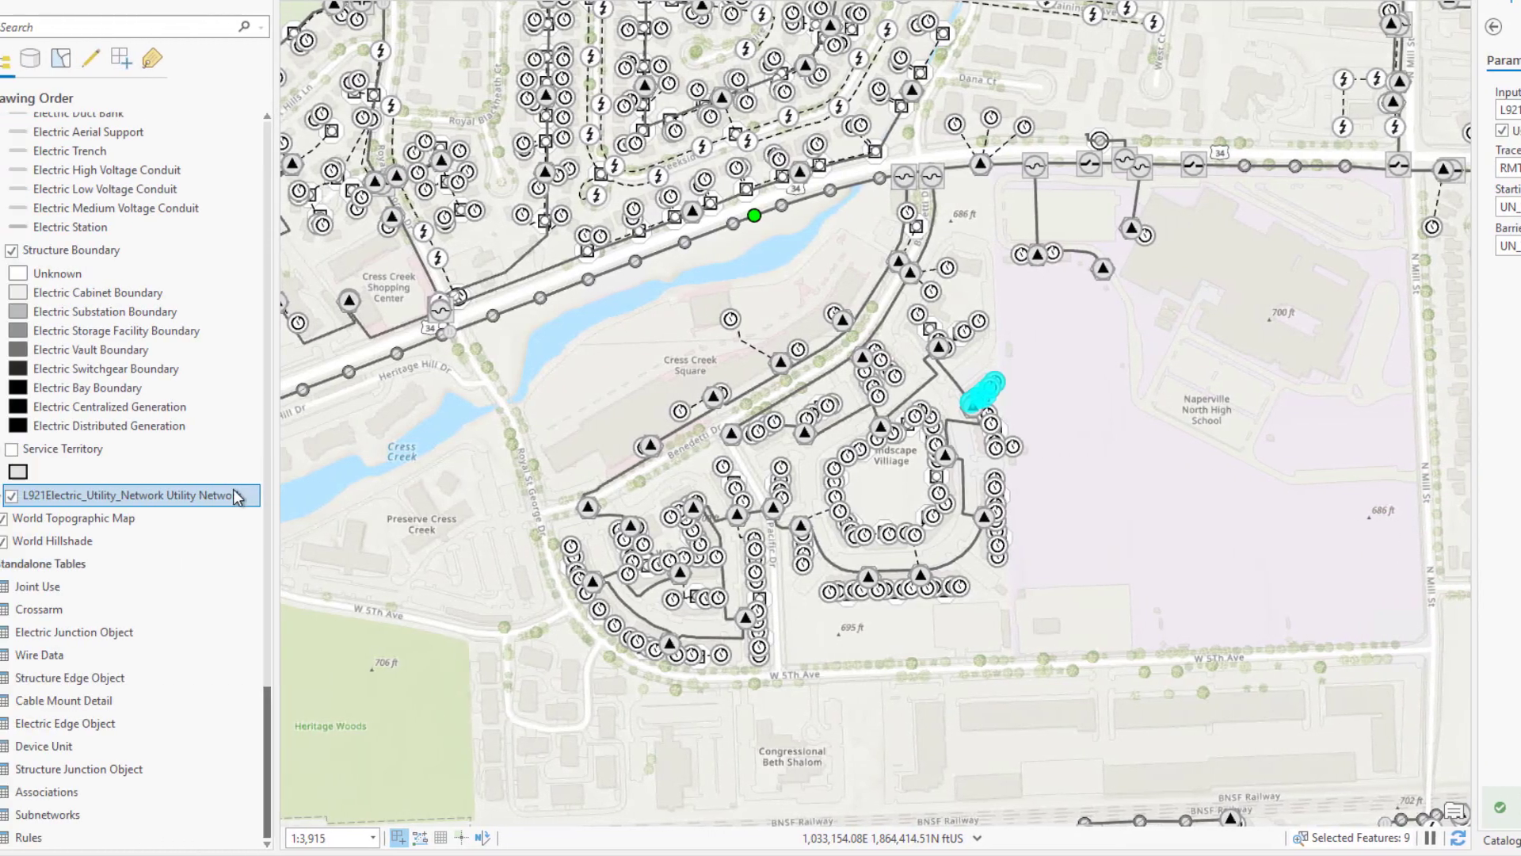
pyautogui.rightClick(252, 488)
pyautogui.click(358, 732)
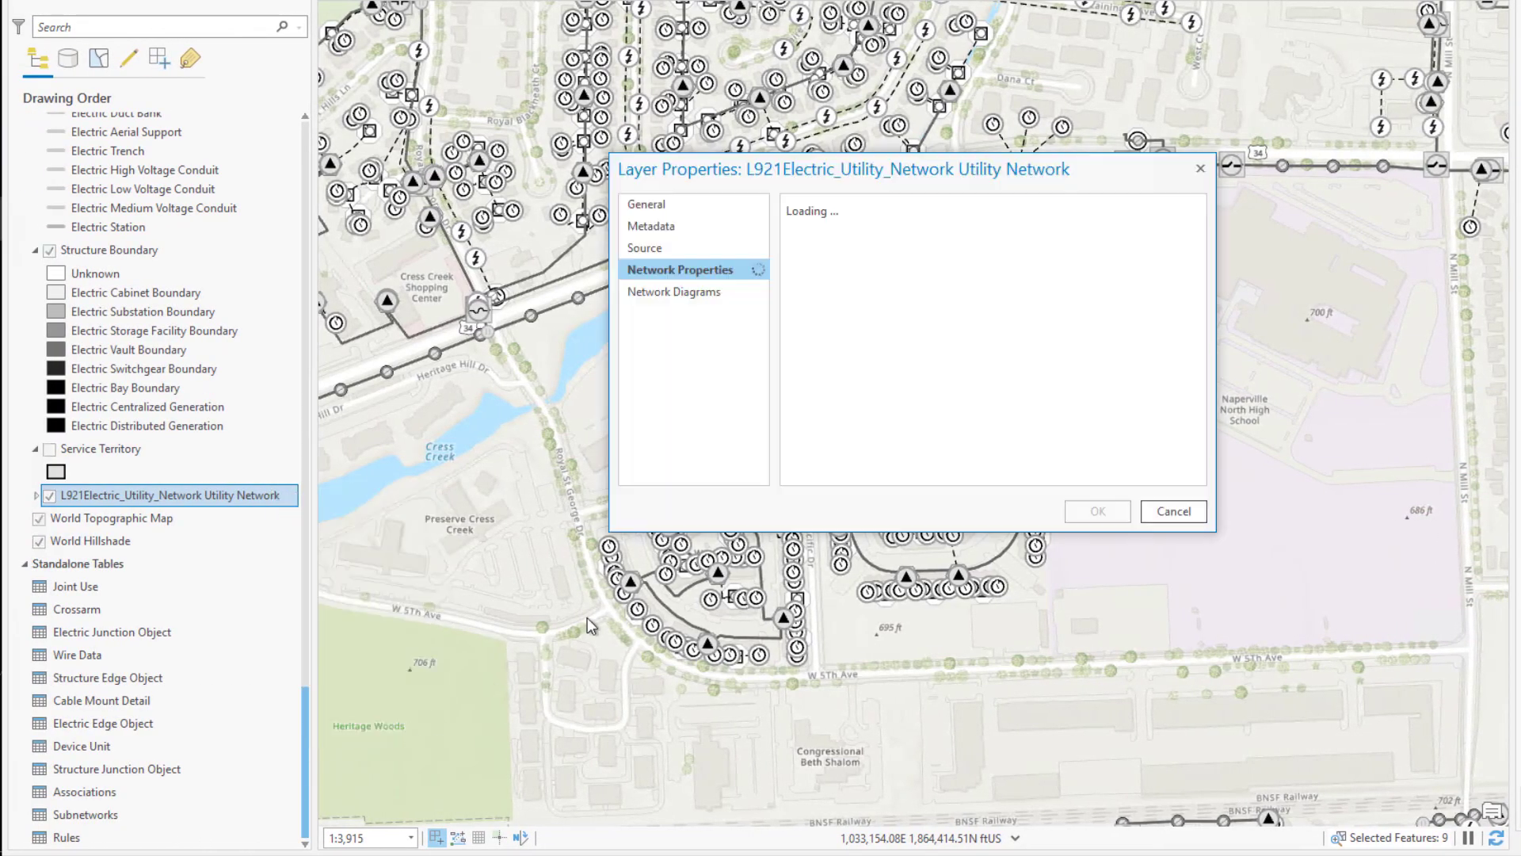
pyautogui.moveTo(1325, 608); pyautogui.dragTo(1517, 772)
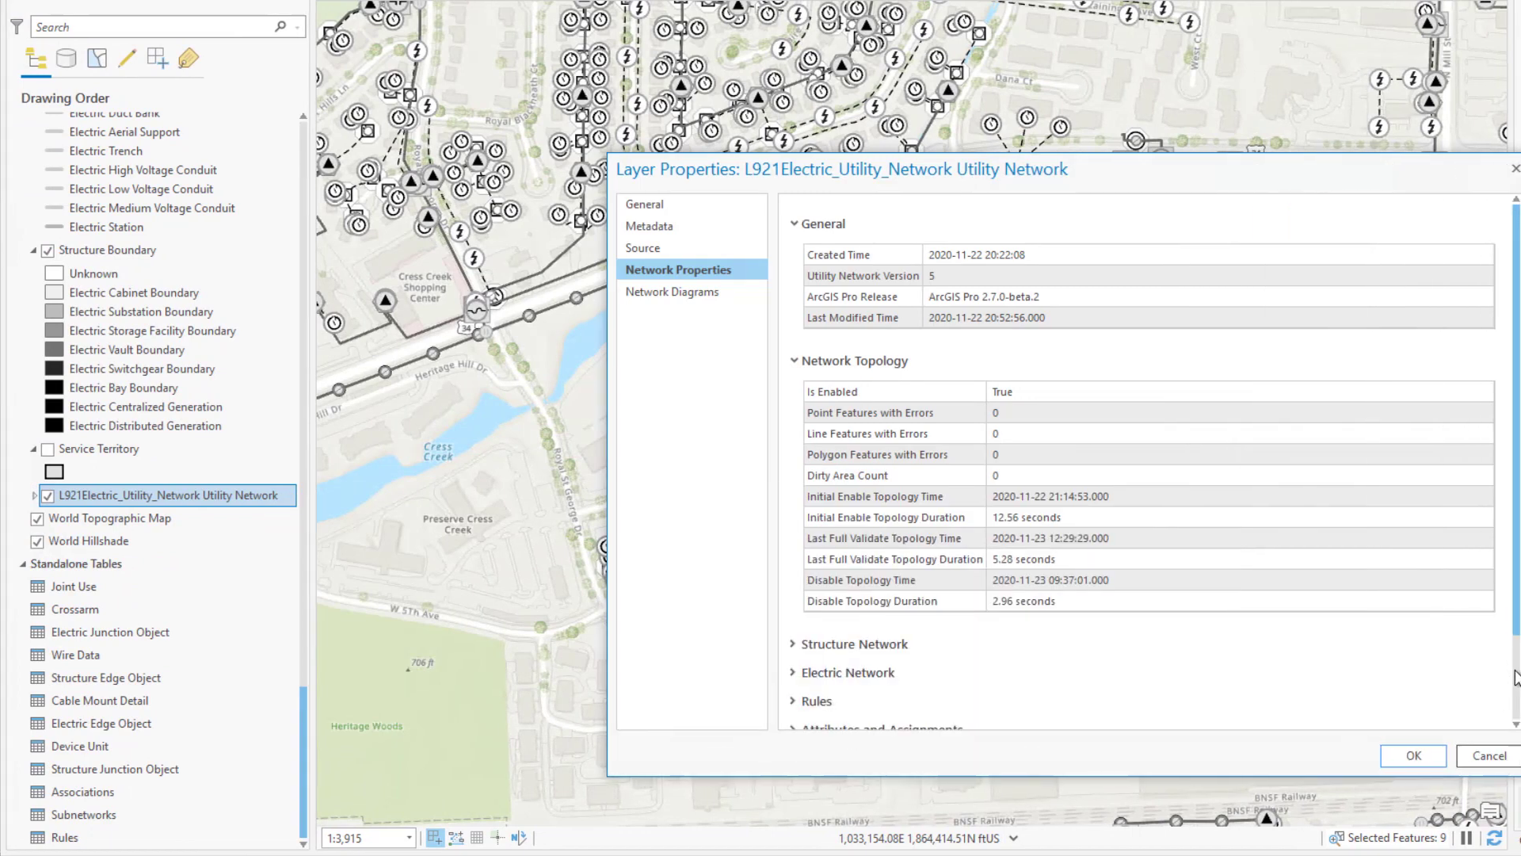
pyautogui.scroll(-3, 1515, 678)
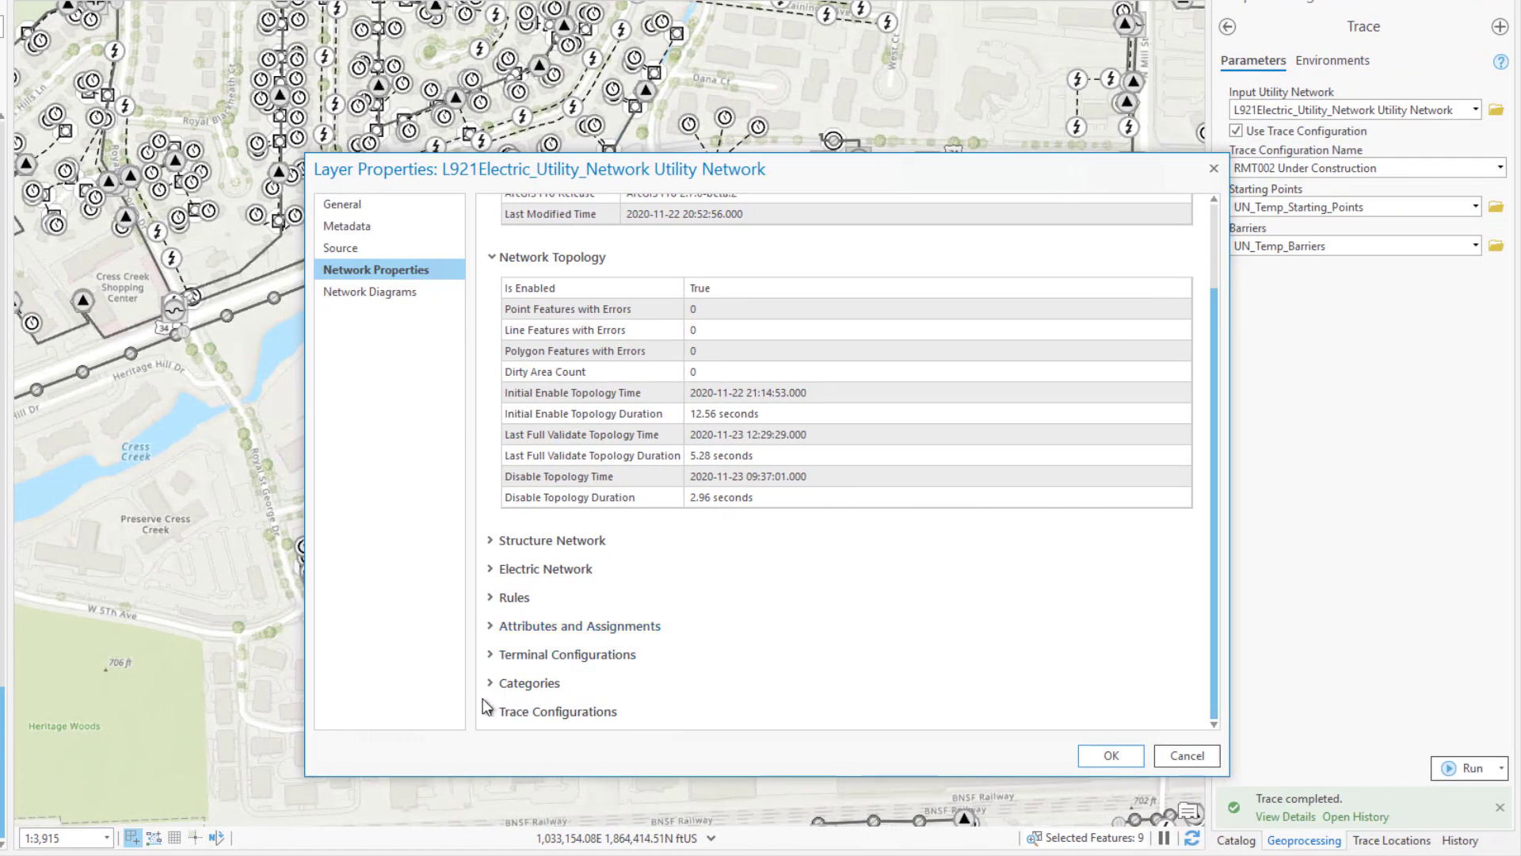
pyautogui.click(489, 712)
pyautogui.scroll(-5, 825, 695)
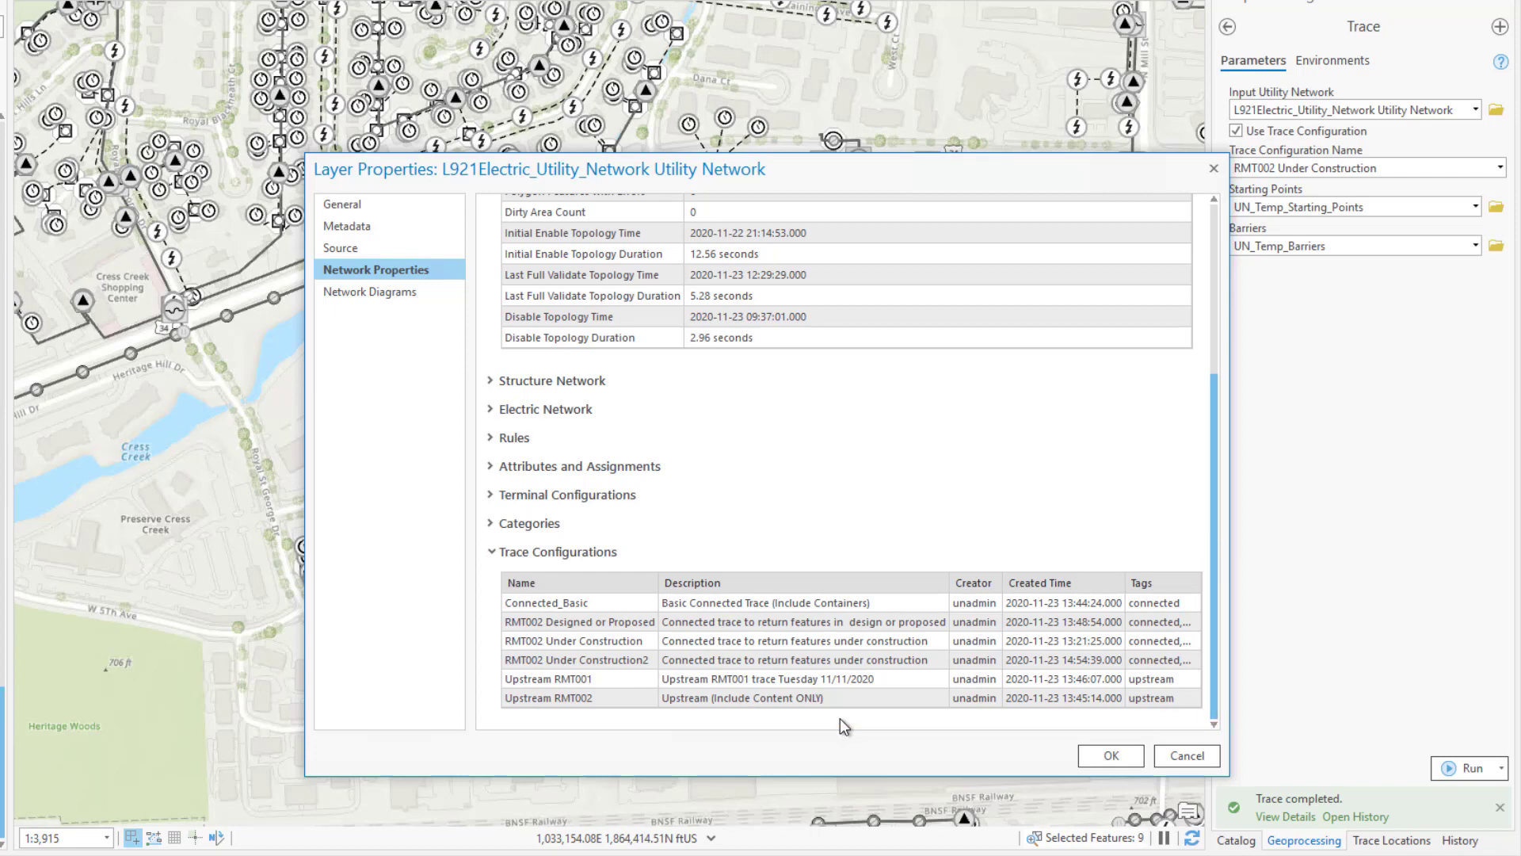
pyautogui.click(1111, 755)
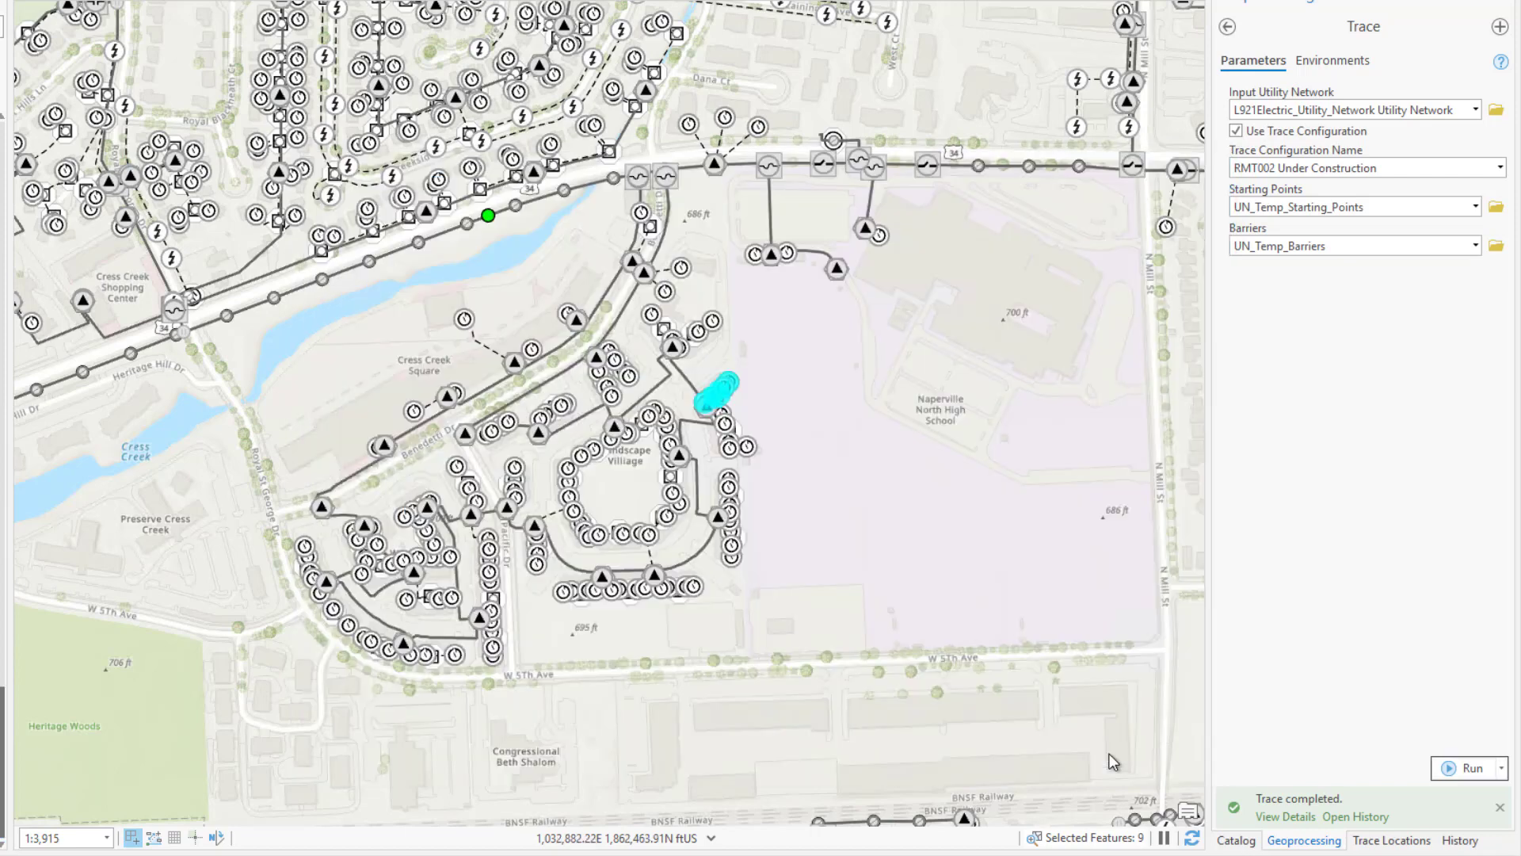
# - Run Delete Trace Configuration on the electric utility network, removing RMT002 Under Construction2
pyautogui.click(1227, 26)
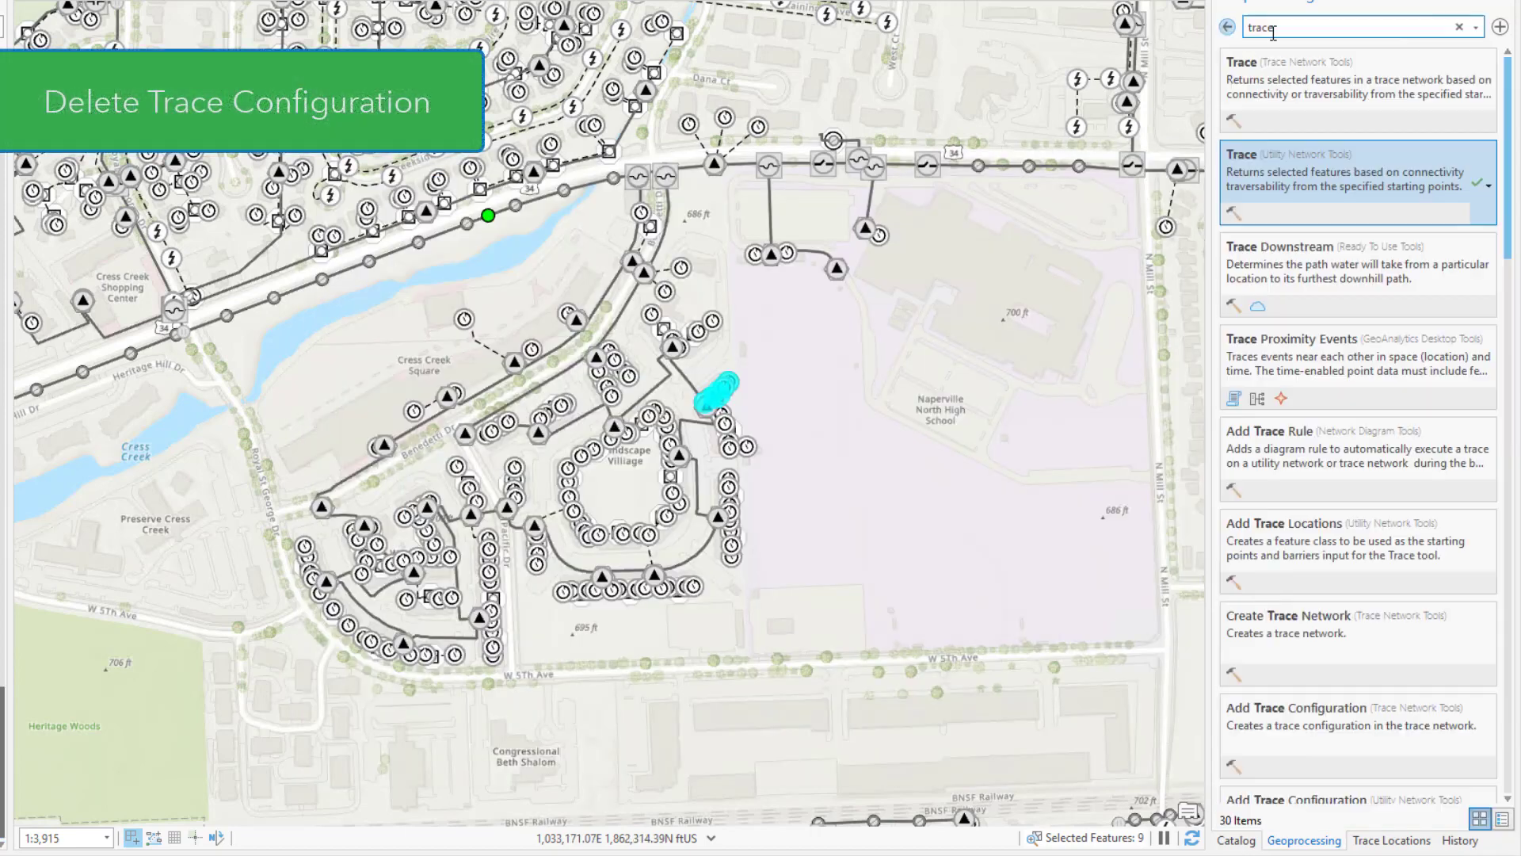
pyautogui.write('delete trace con')
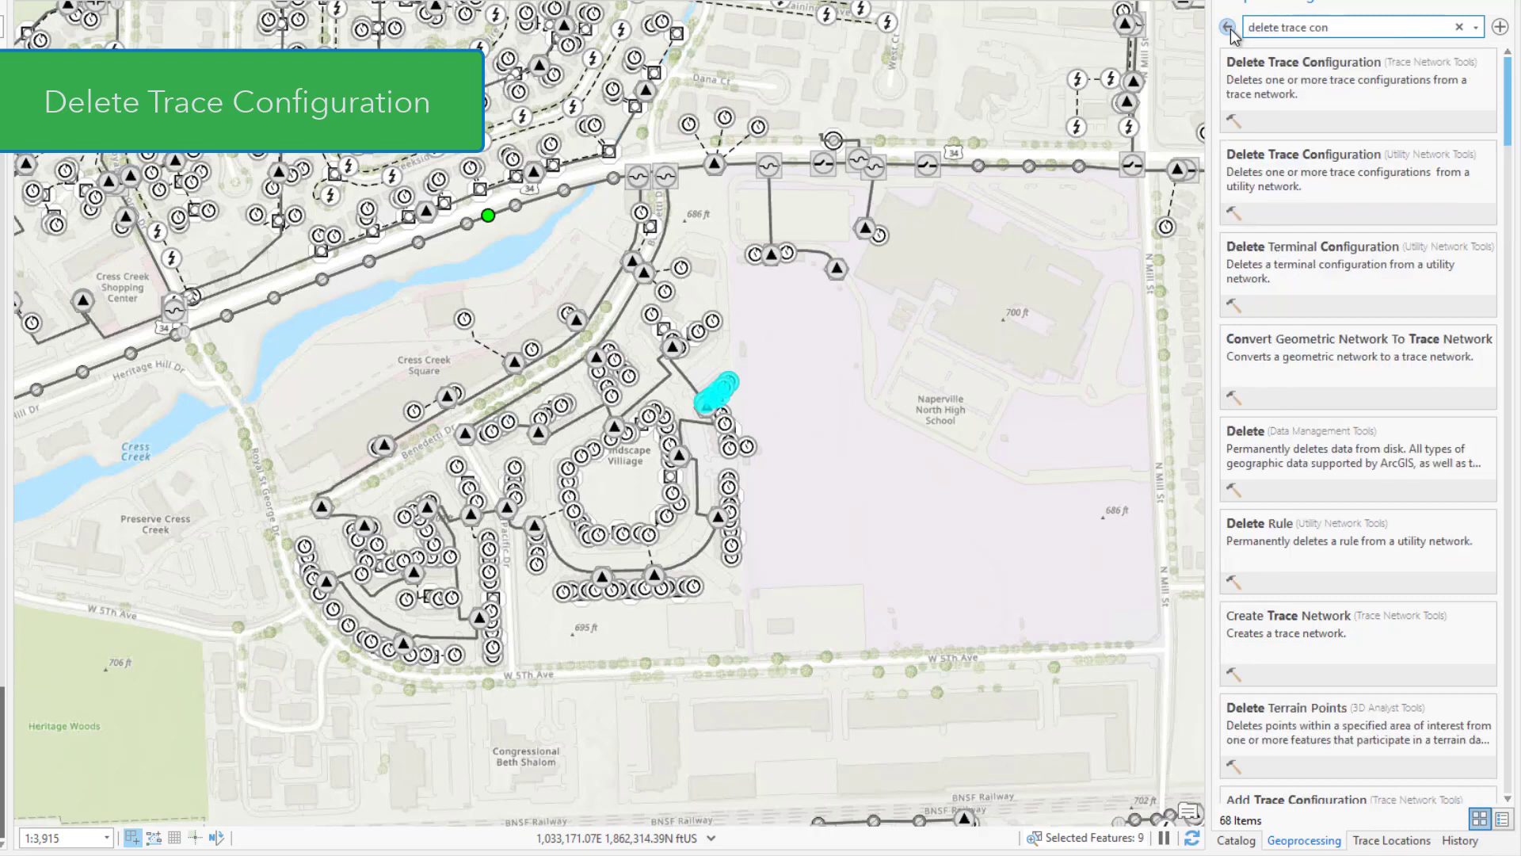
pyautogui.click(1300, 180)
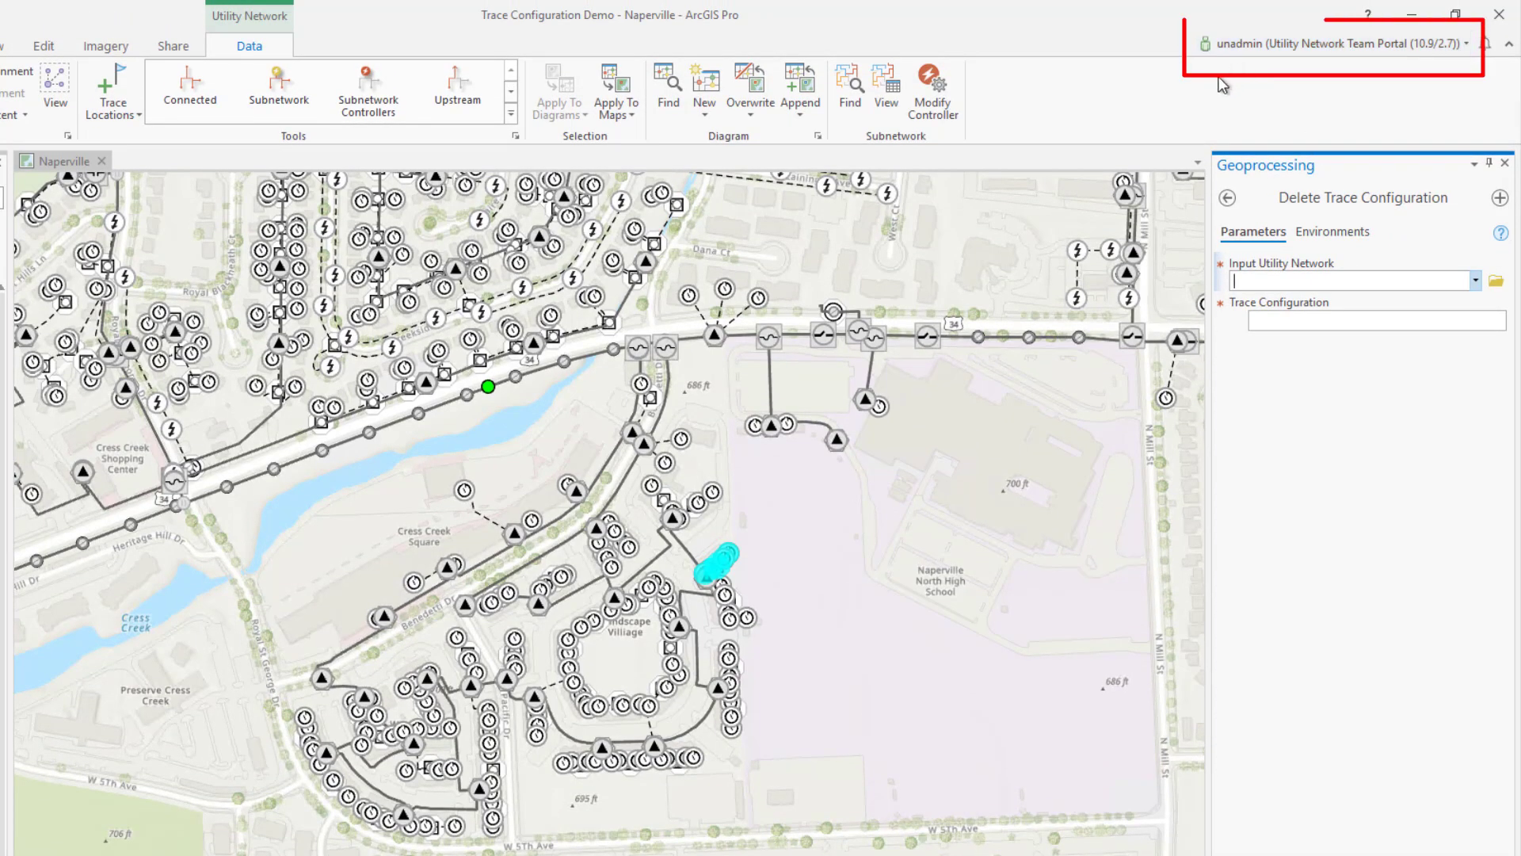
pyautogui.click(1475, 280)
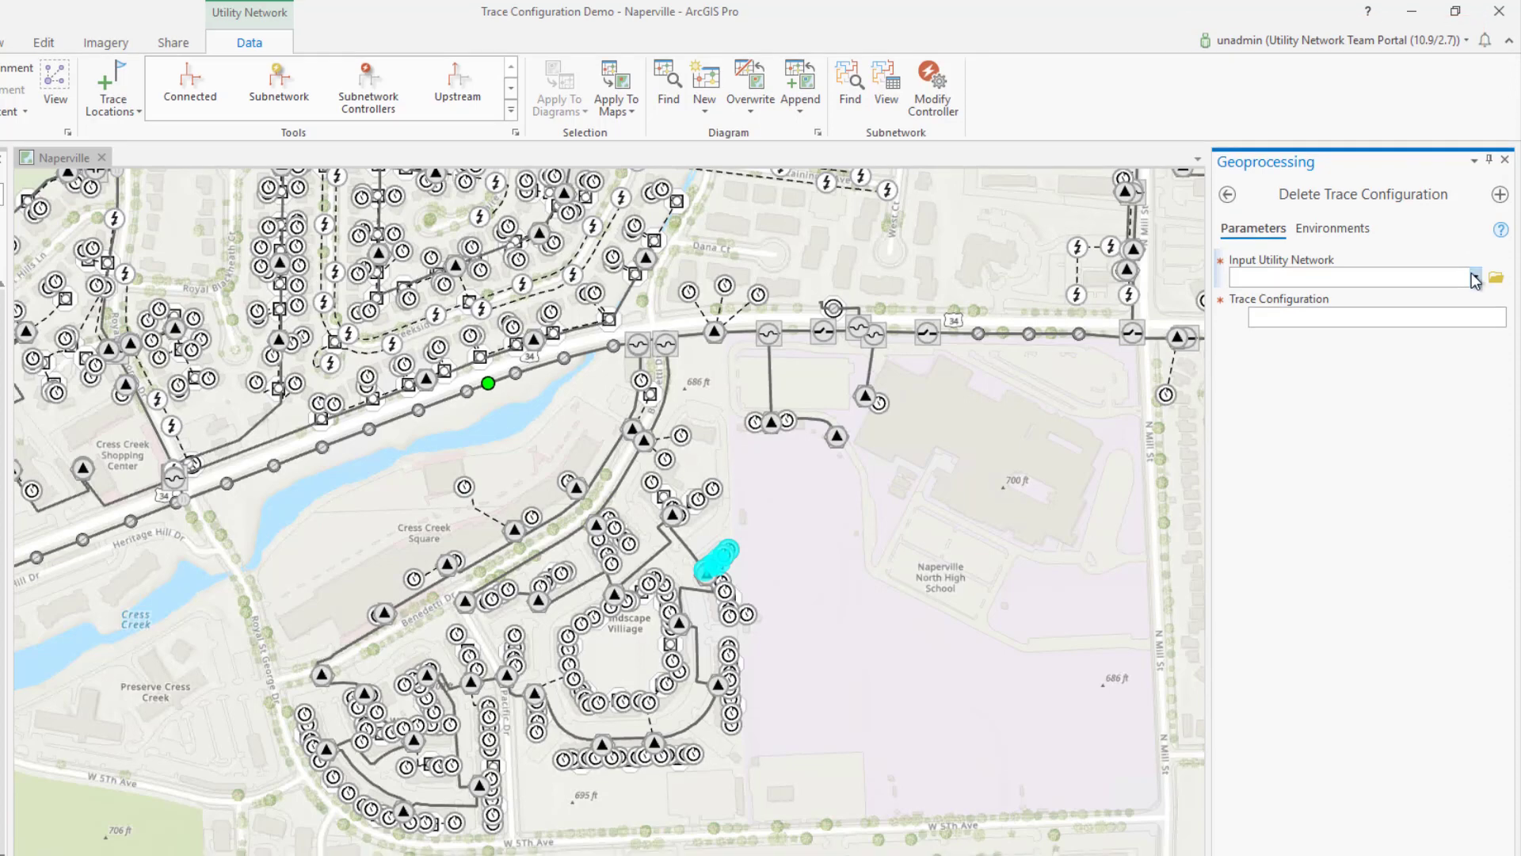
pyautogui.click(1426, 299)
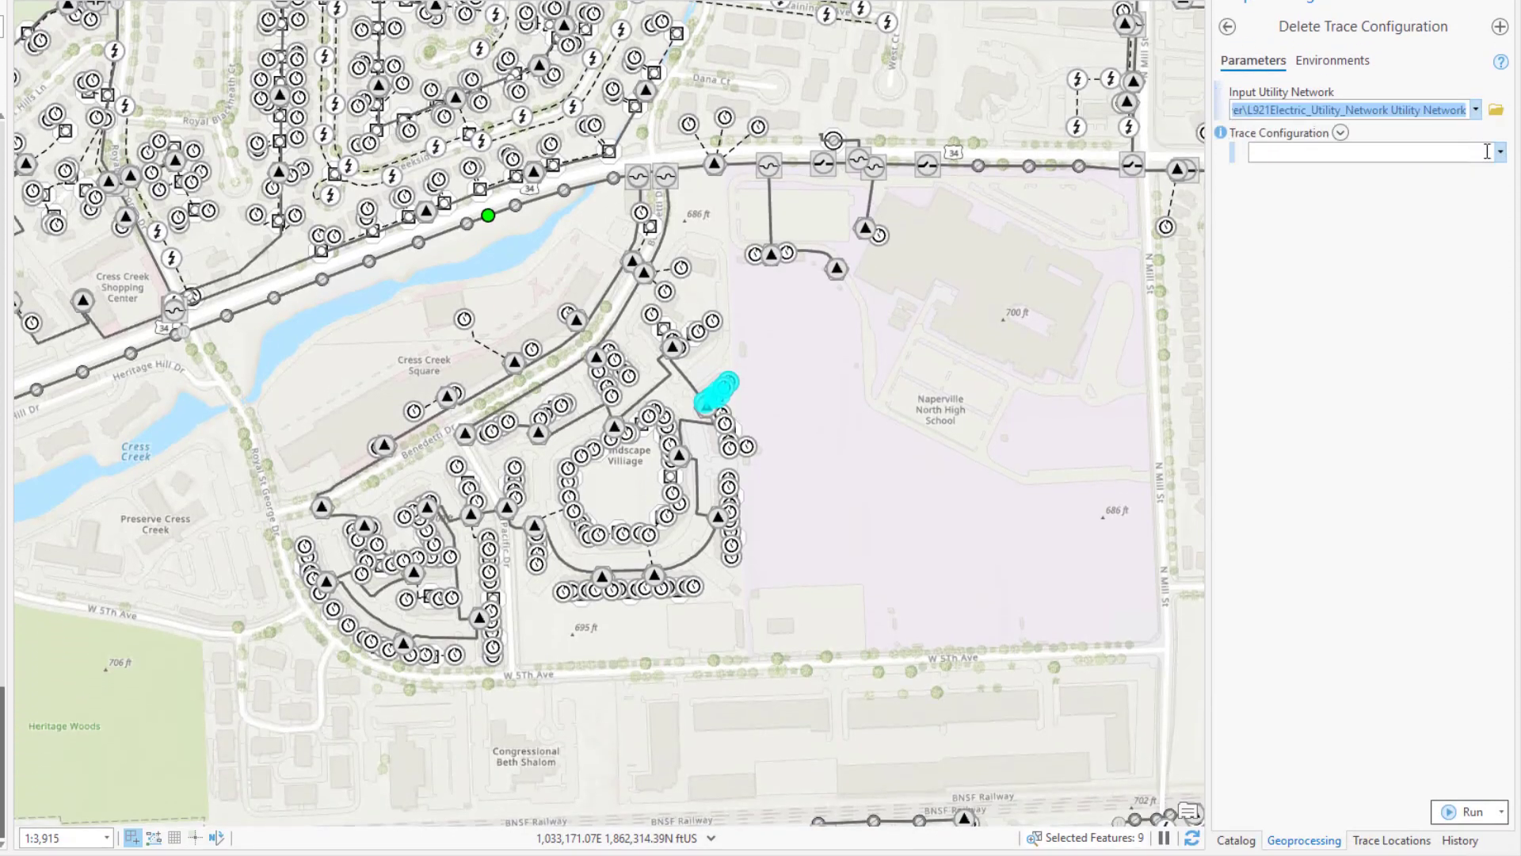
pyautogui.click(1502, 154)
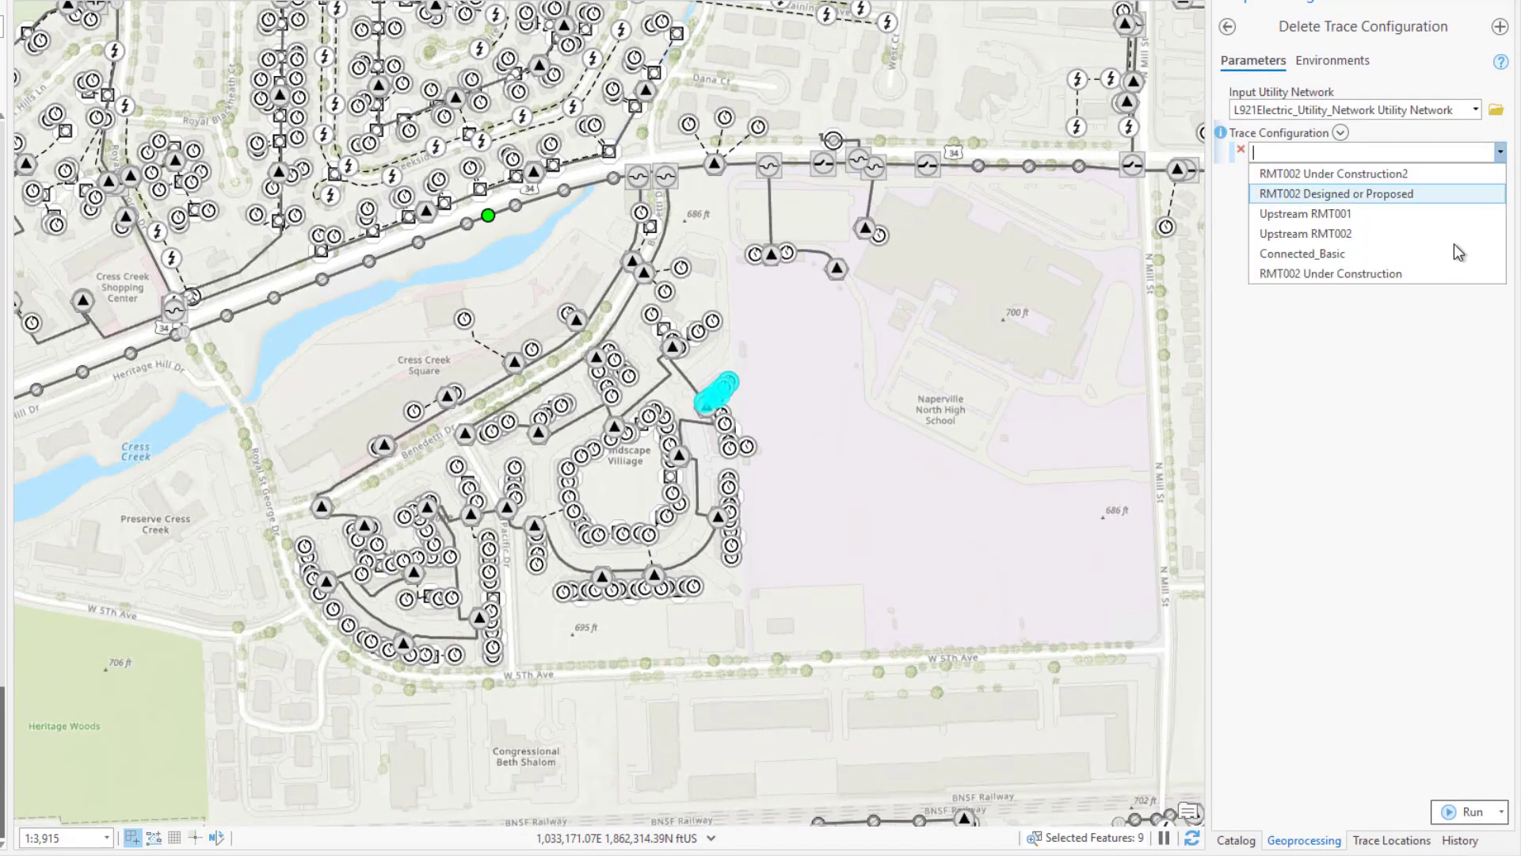
pyautogui.click(1449, 179)
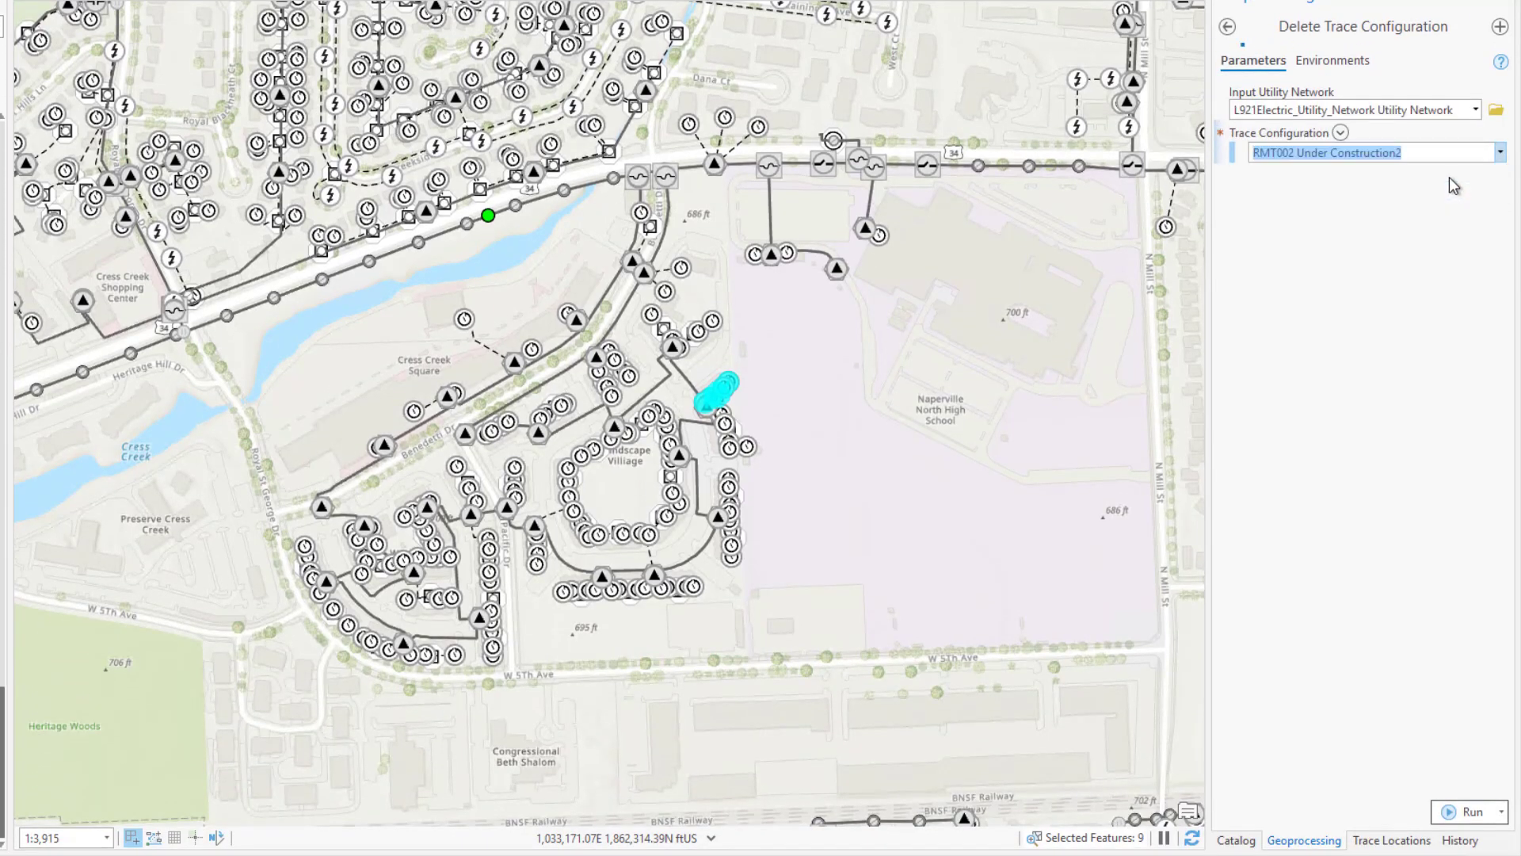
pyautogui.click(1466, 811)
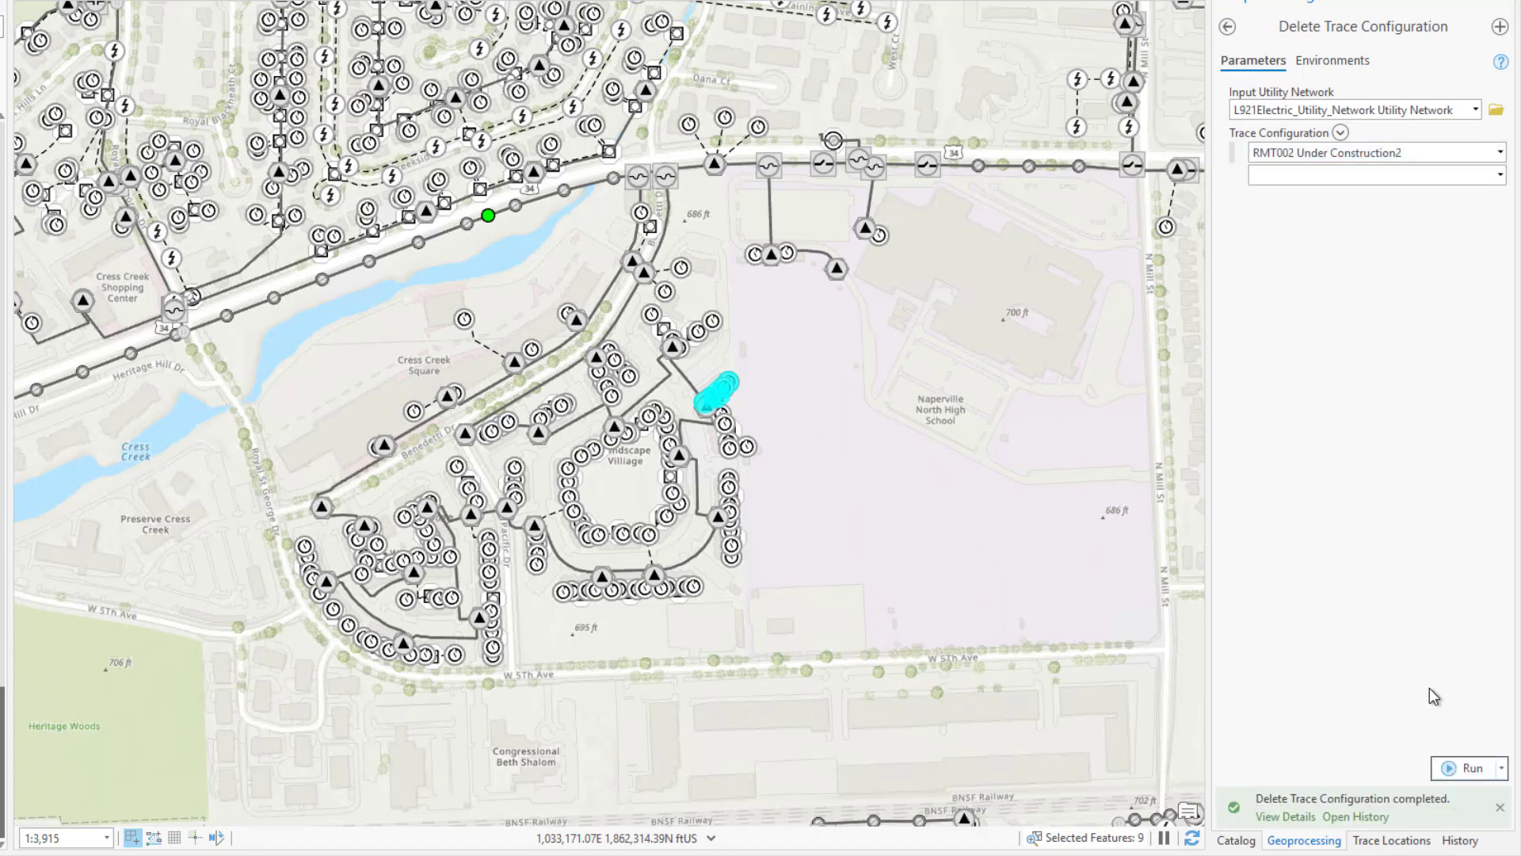
pyautogui.rightClick(1, 496)
pyautogui.click(27, 752)
pyautogui.click(432, 274)
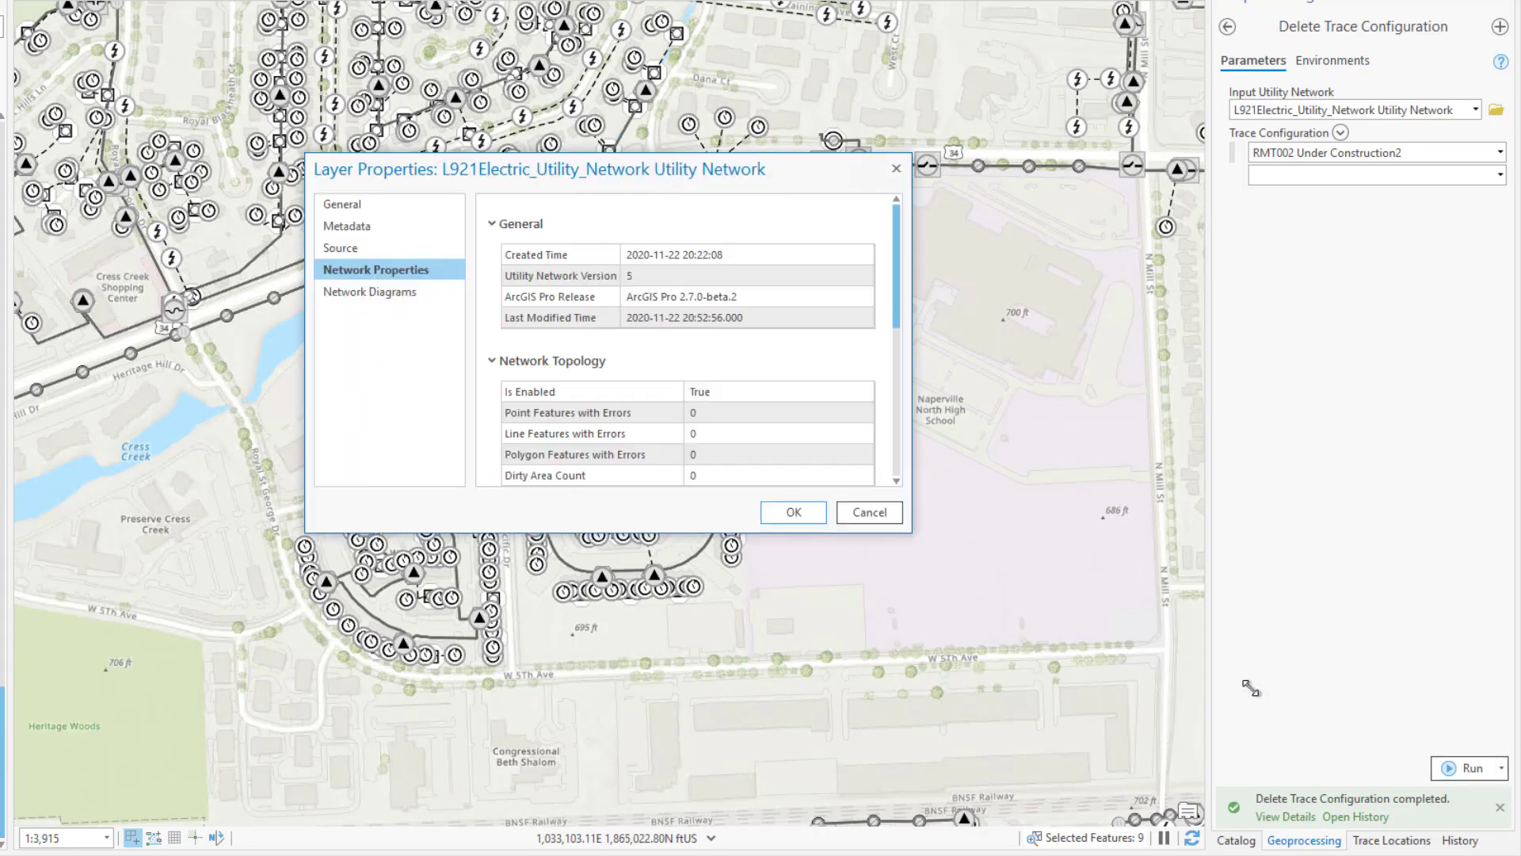
pyautogui.moveTo(917, 530); pyautogui.dragTo(1350, 729)
pyautogui.scroll(-2, 595, 622)
pyautogui.click(489, 665)
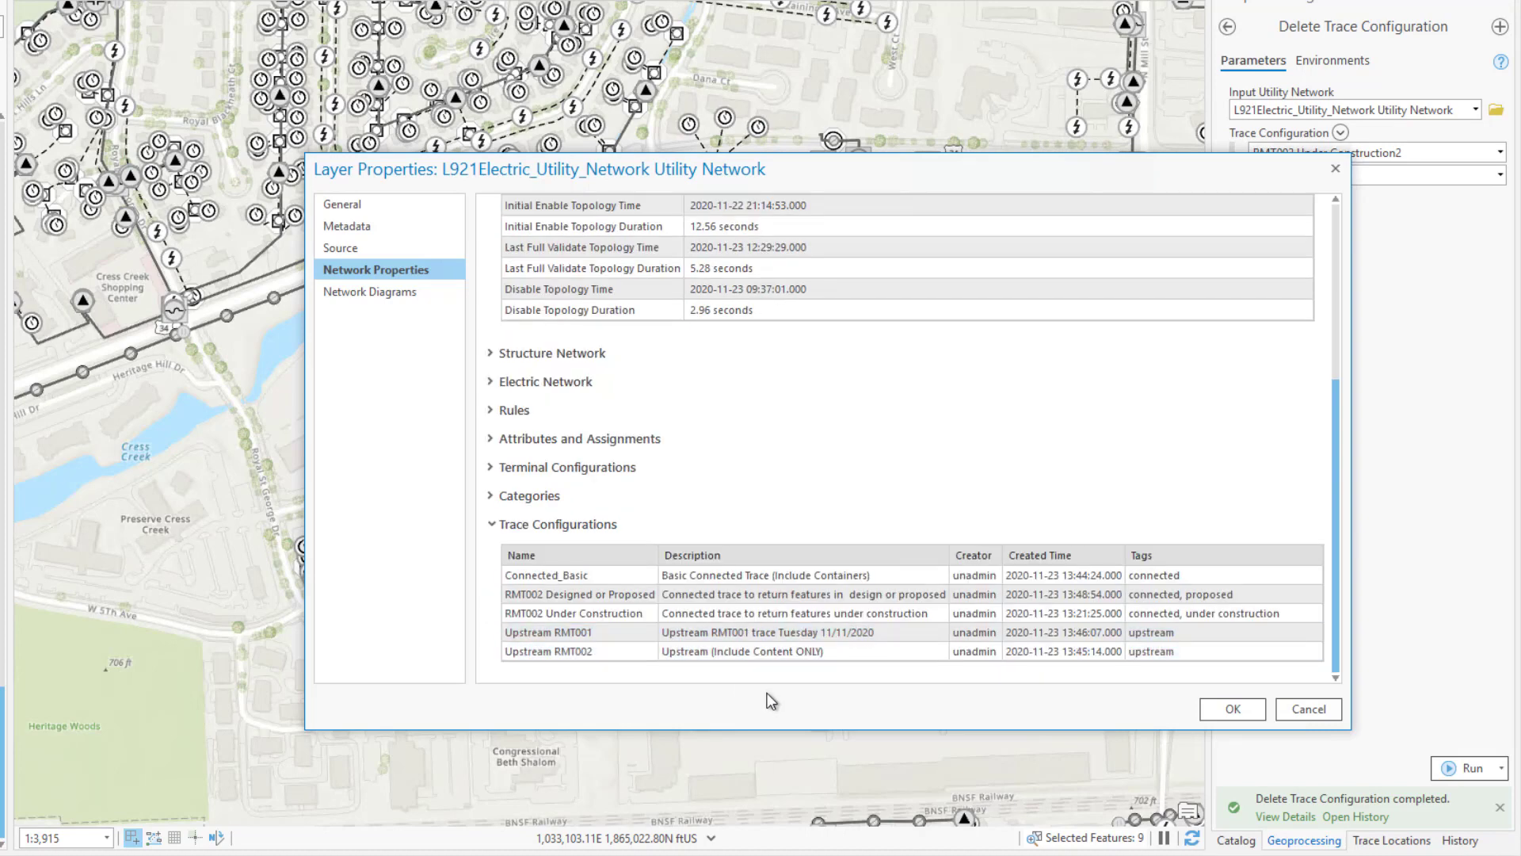
pyautogui.click(1231, 709)
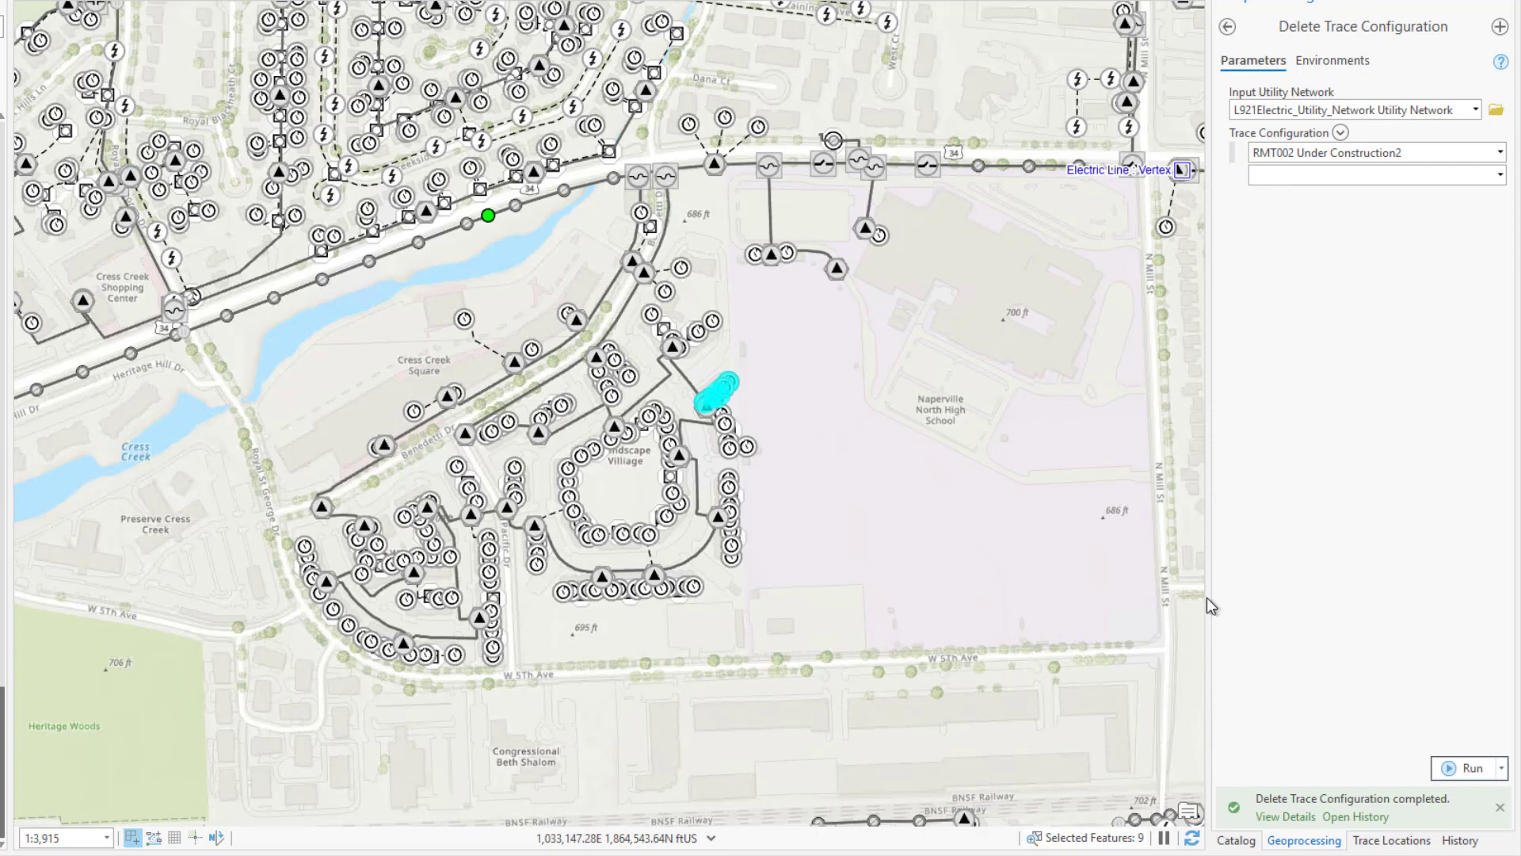
# - Export RMT002 Under Construction to c:\temp\testtraceconfiguration.json and review the result details
pyautogui.click(1227, 28)
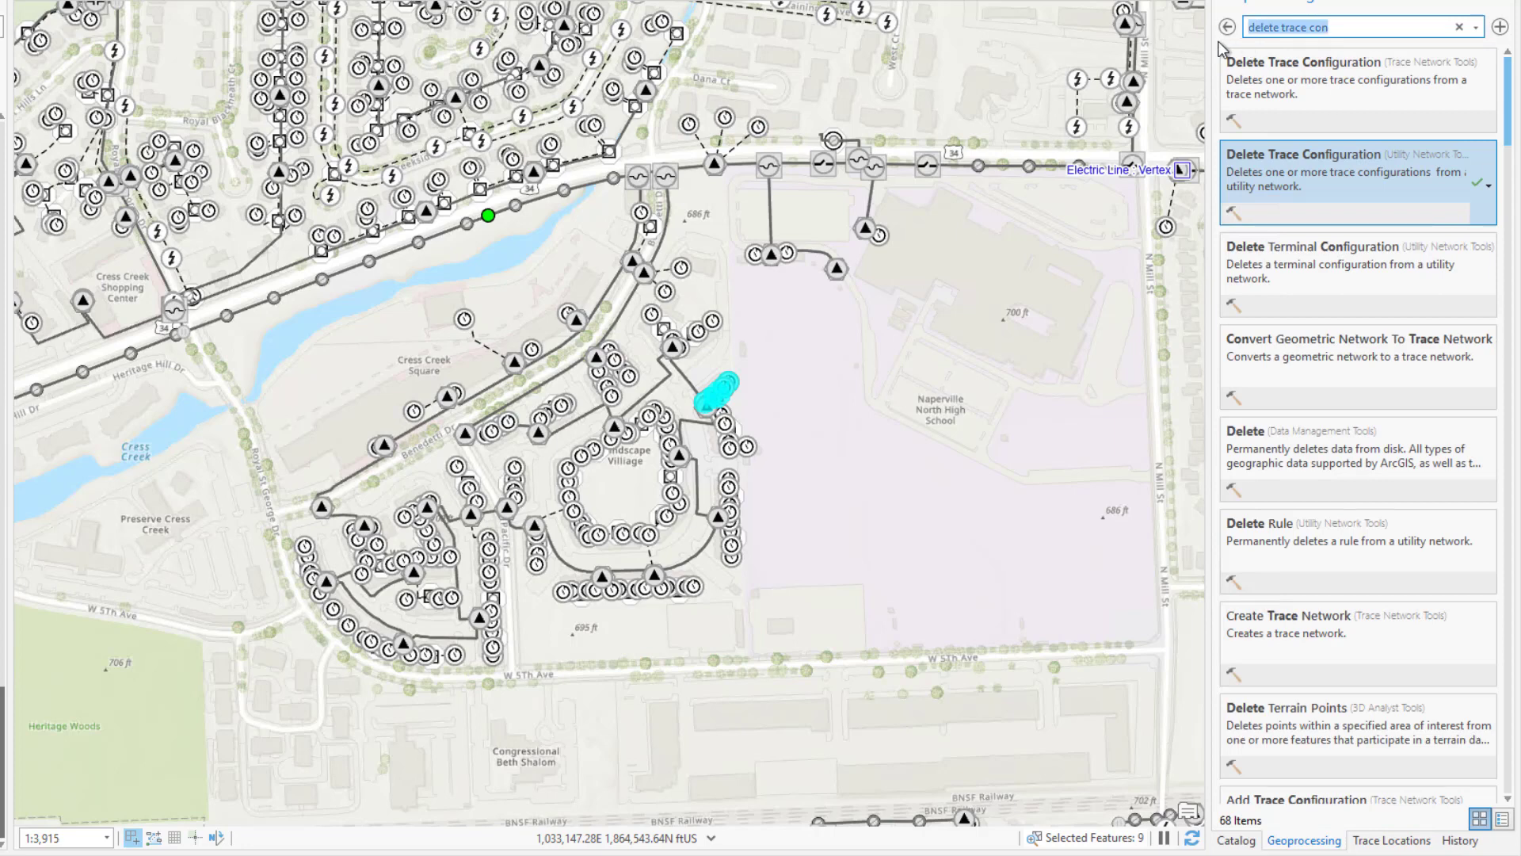
pyautogui.write('e')
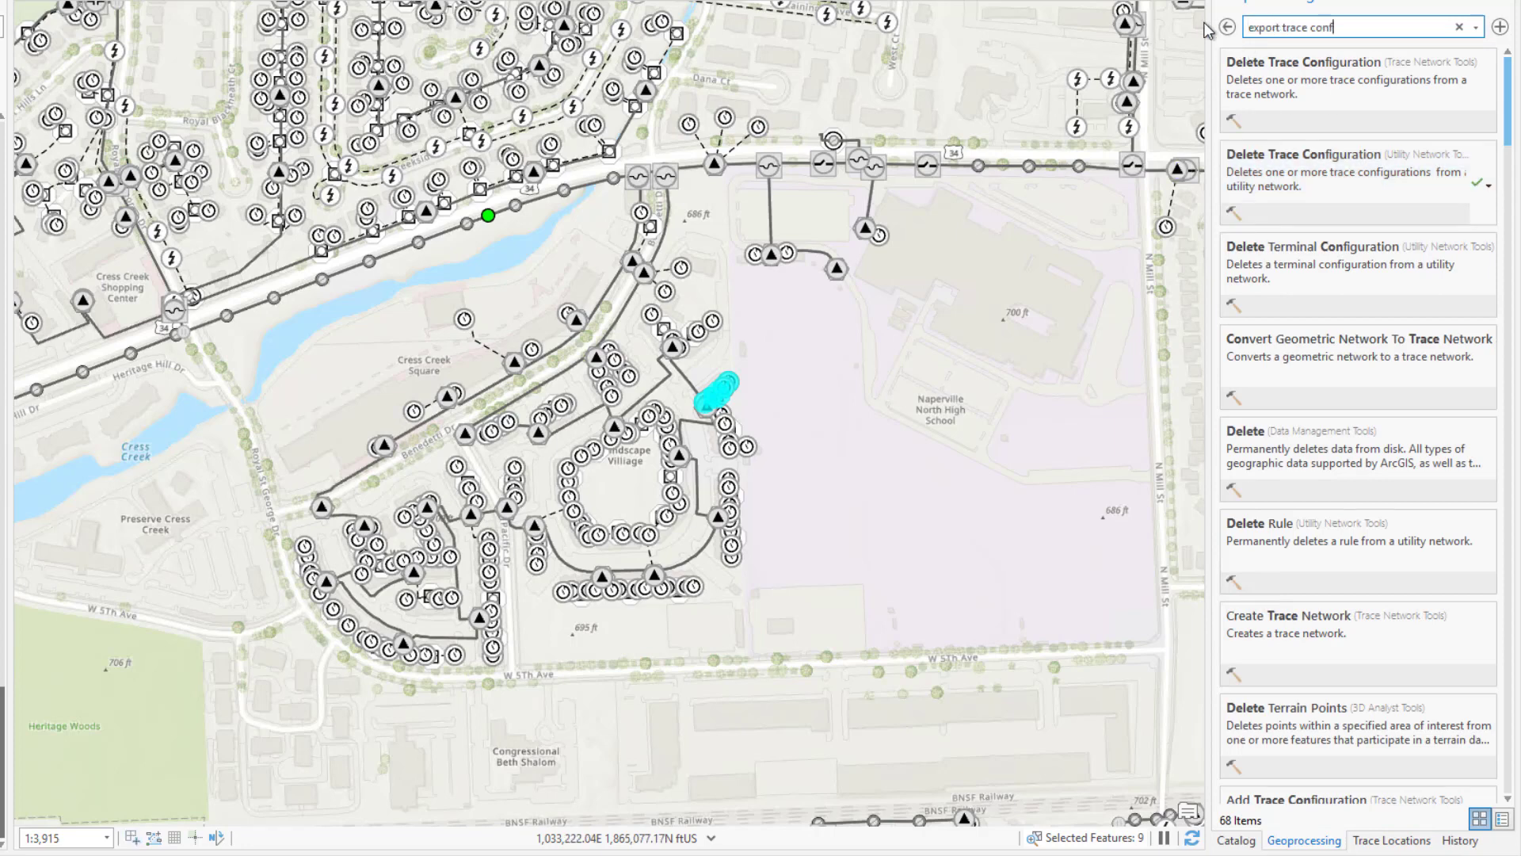
pyautogui.write('xport trace conf')
pyautogui.press('Return')
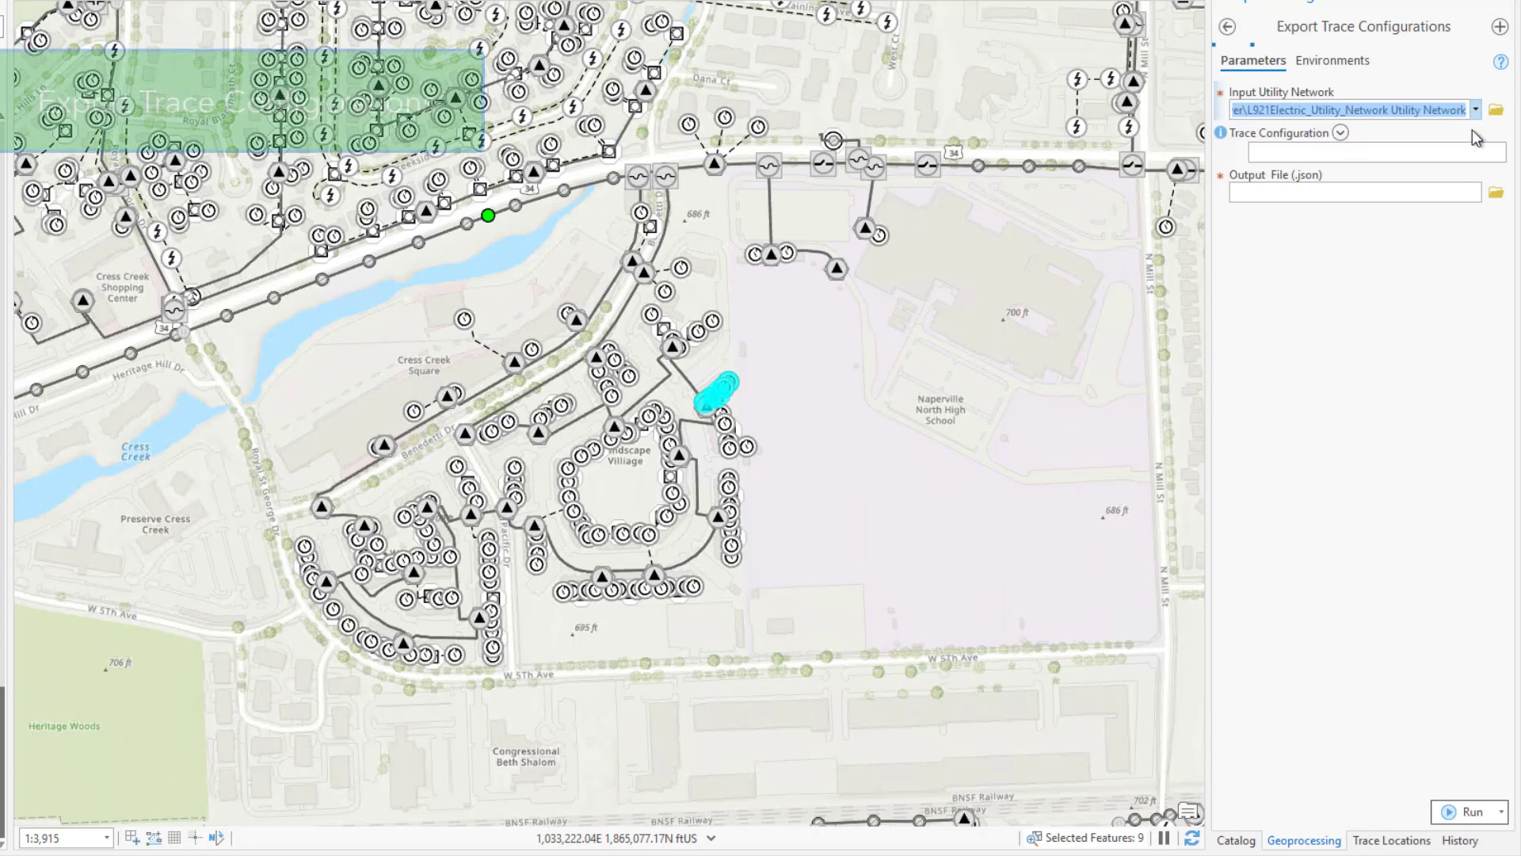
pyautogui.click(1500, 152)
pyautogui.click(1418, 252)
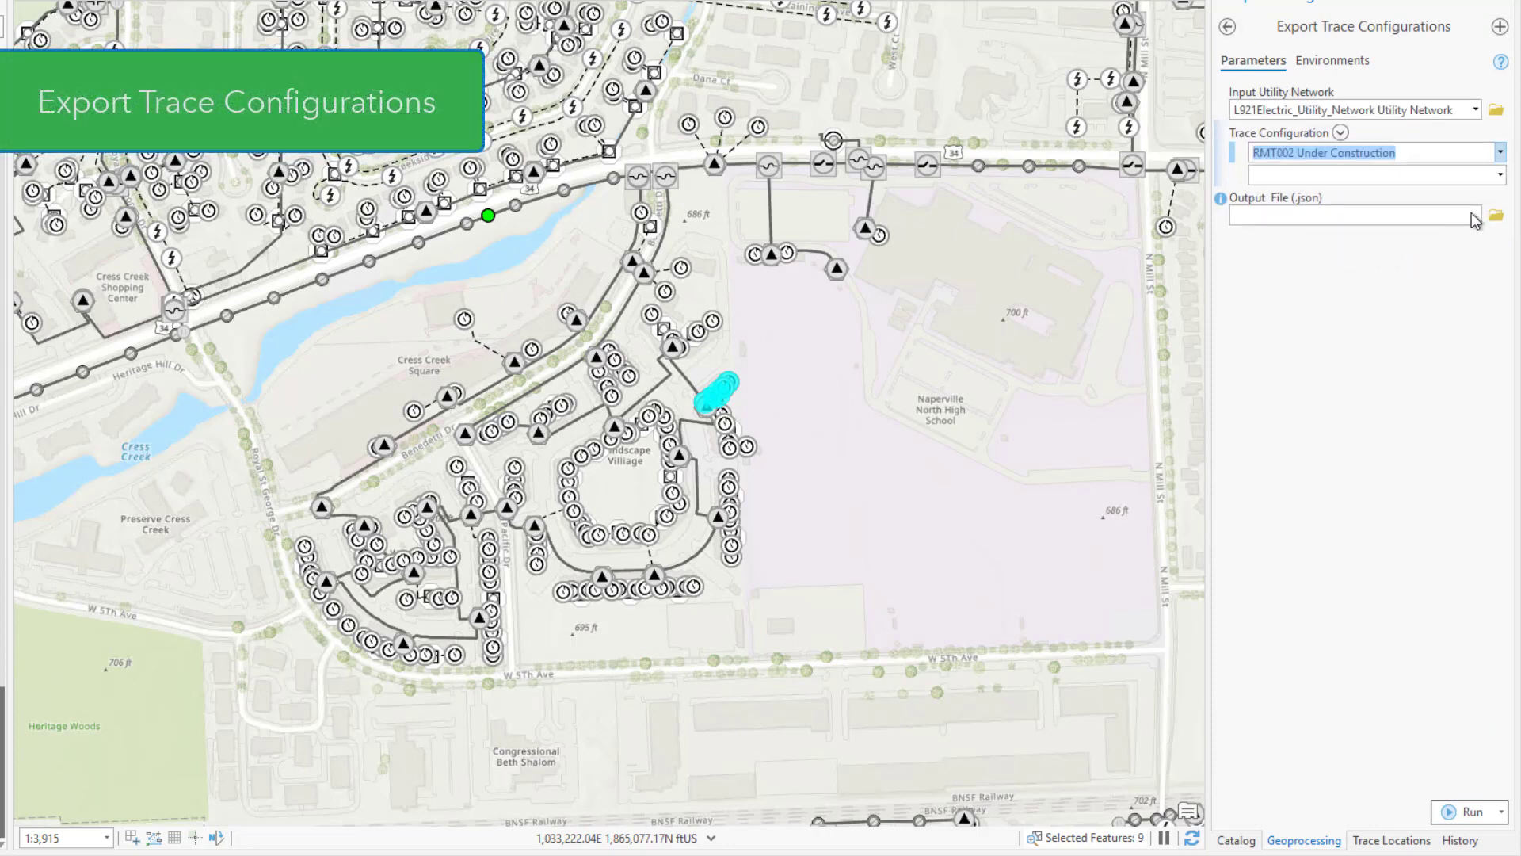
pyautogui.click(1416, 219)
pyautogui.write('c:\temp\testtraceconfiguration.json')
pyautogui.click(1468, 811)
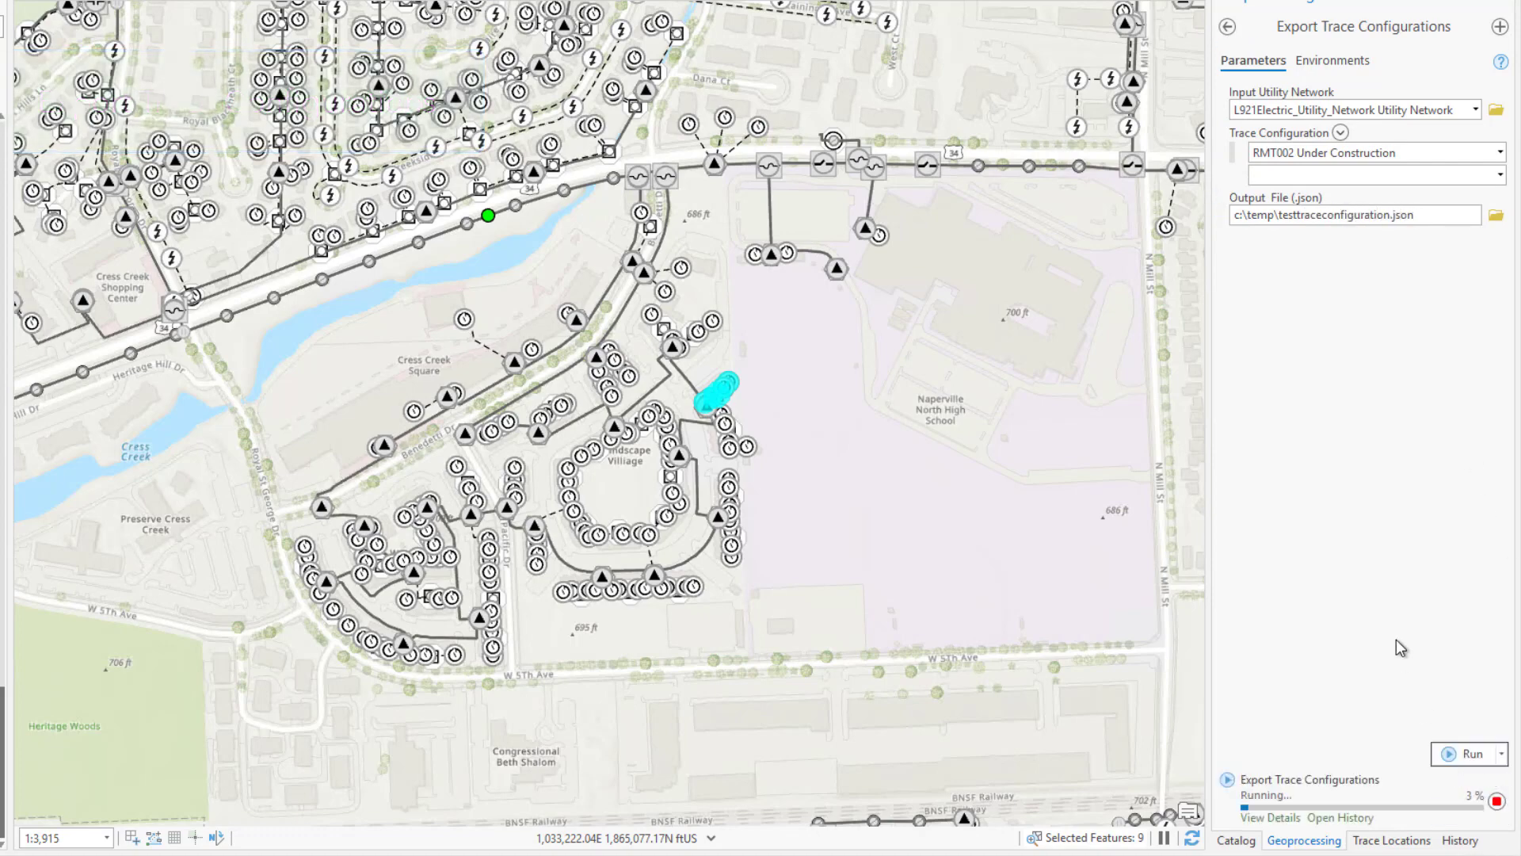
pyautogui.click(1285, 816)
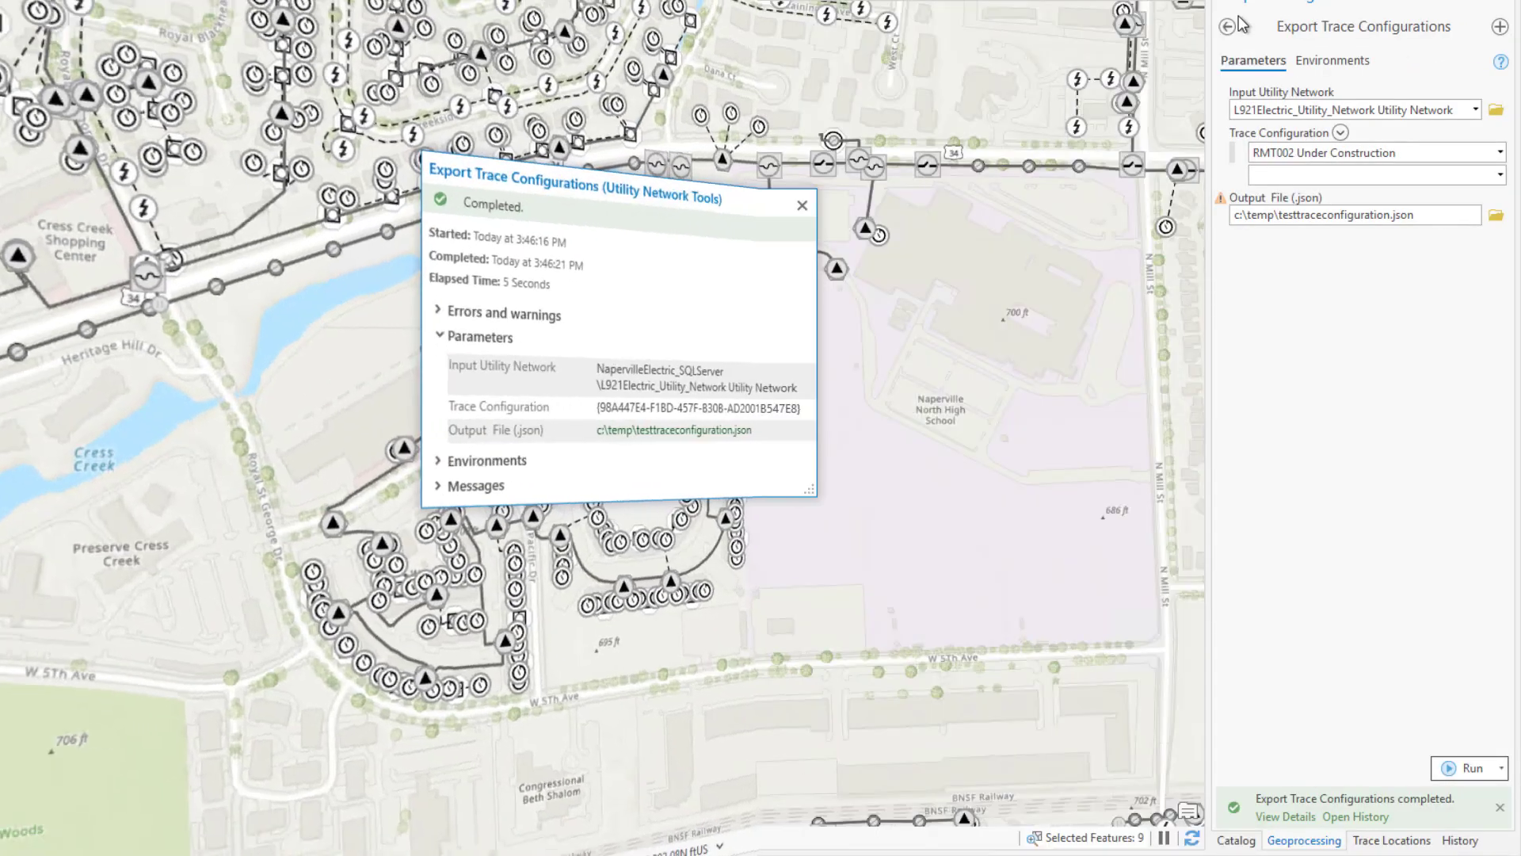
pyautogui.click(1228, 27)
# - Open Import Trace Configurations targeting the electric utility network
pyautogui.write('import trace c')
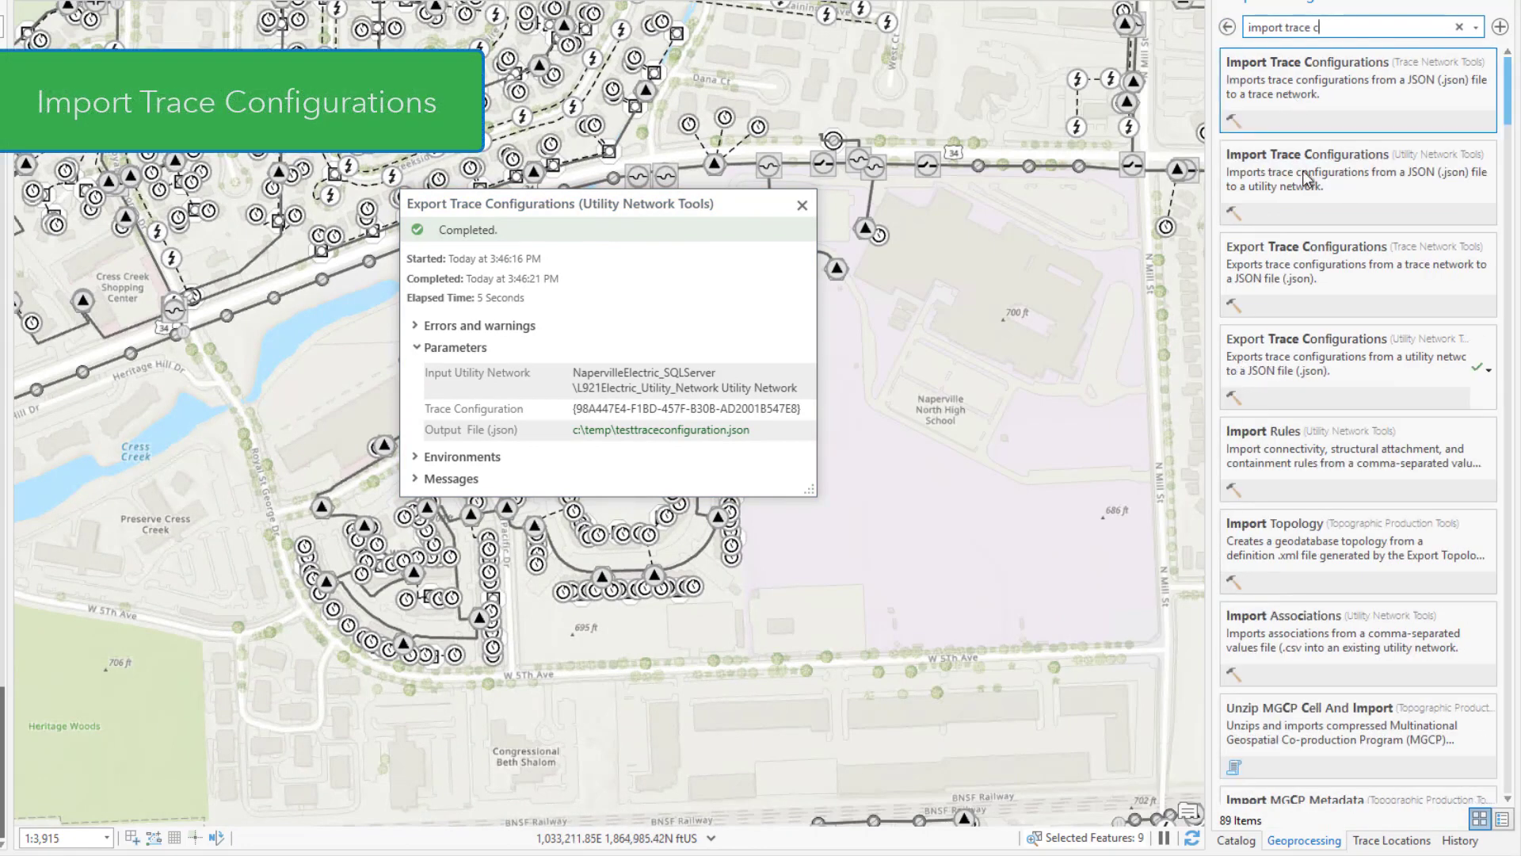
pyautogui.click(1460, 118)
pyautogui.click(1476, 110)
pyautogui.click(1461, 142)
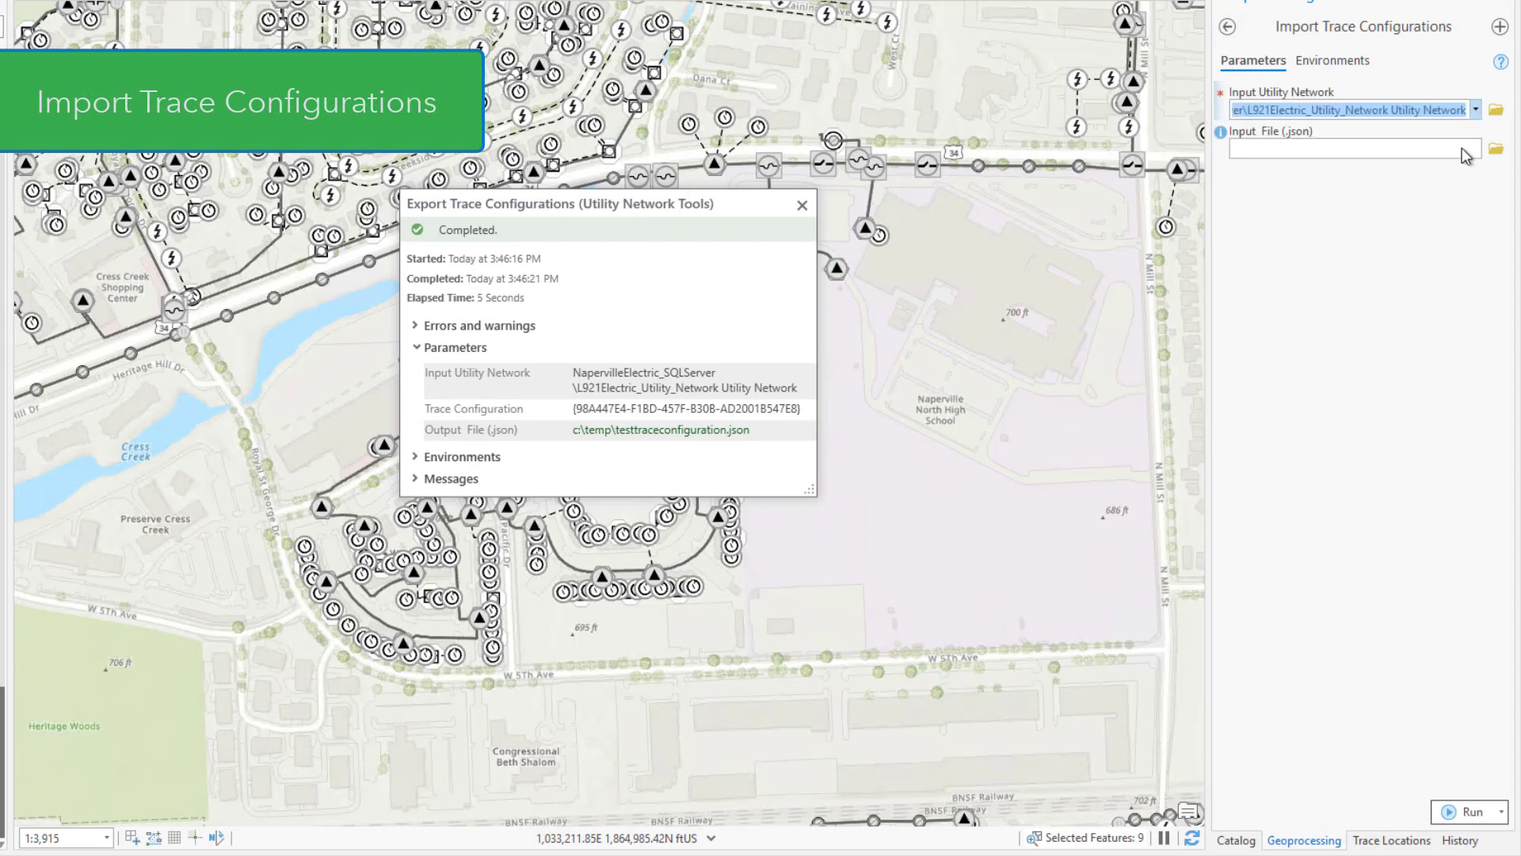
# - Select C:\temp\testtraceconfiguration.json as the input file and close the export results popup
pyautogui.click(1496, 151)
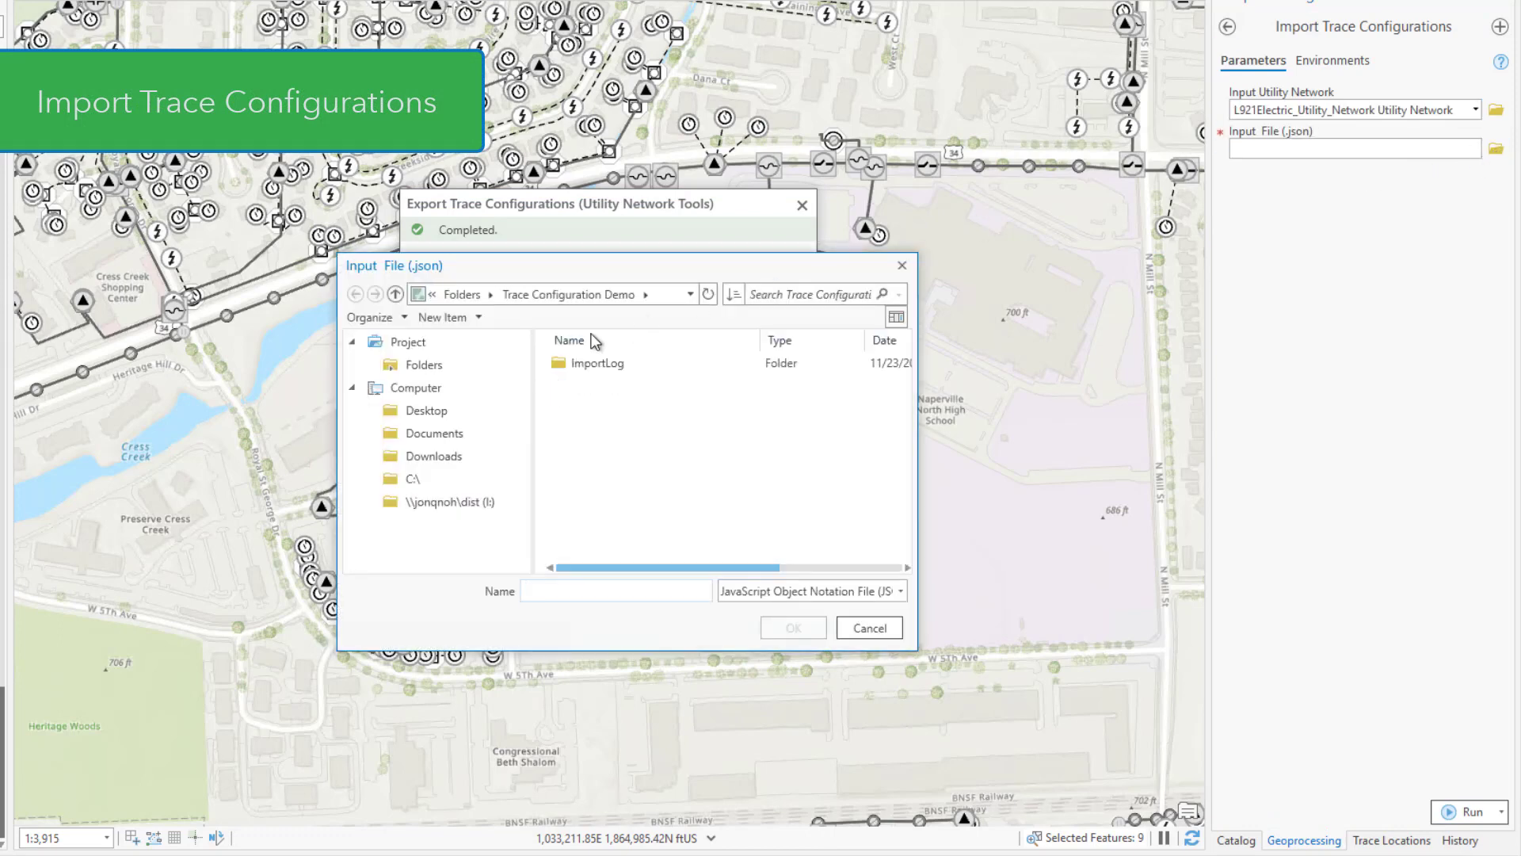
pyautogui.click(473, 480)
pyautogui.scroll(-5, 616, 437)
pyautogui.scroll(-5, 608, 496)
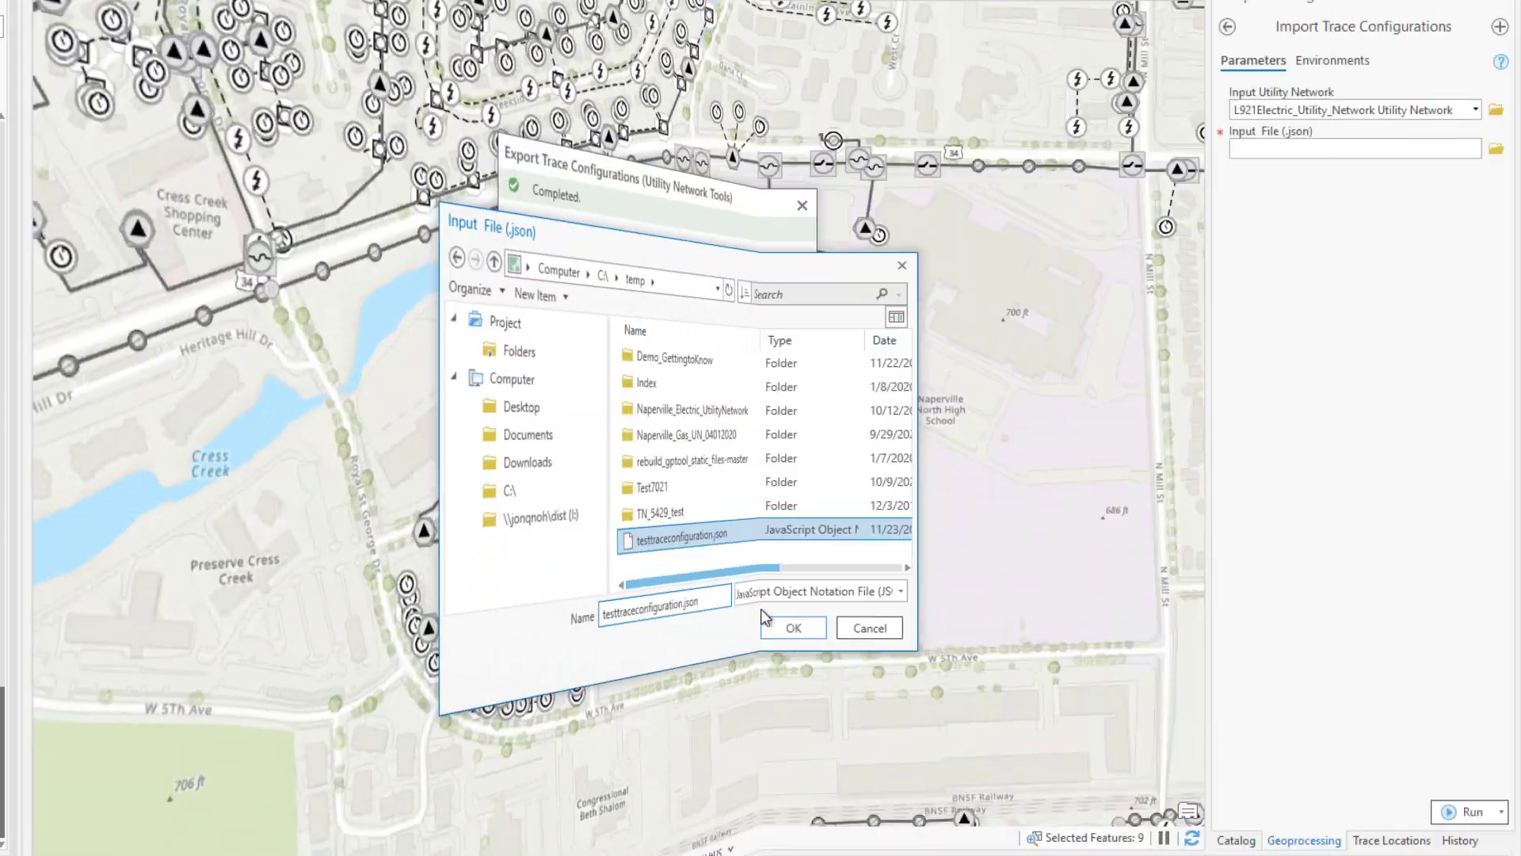
pyautogui.click(792, 628)
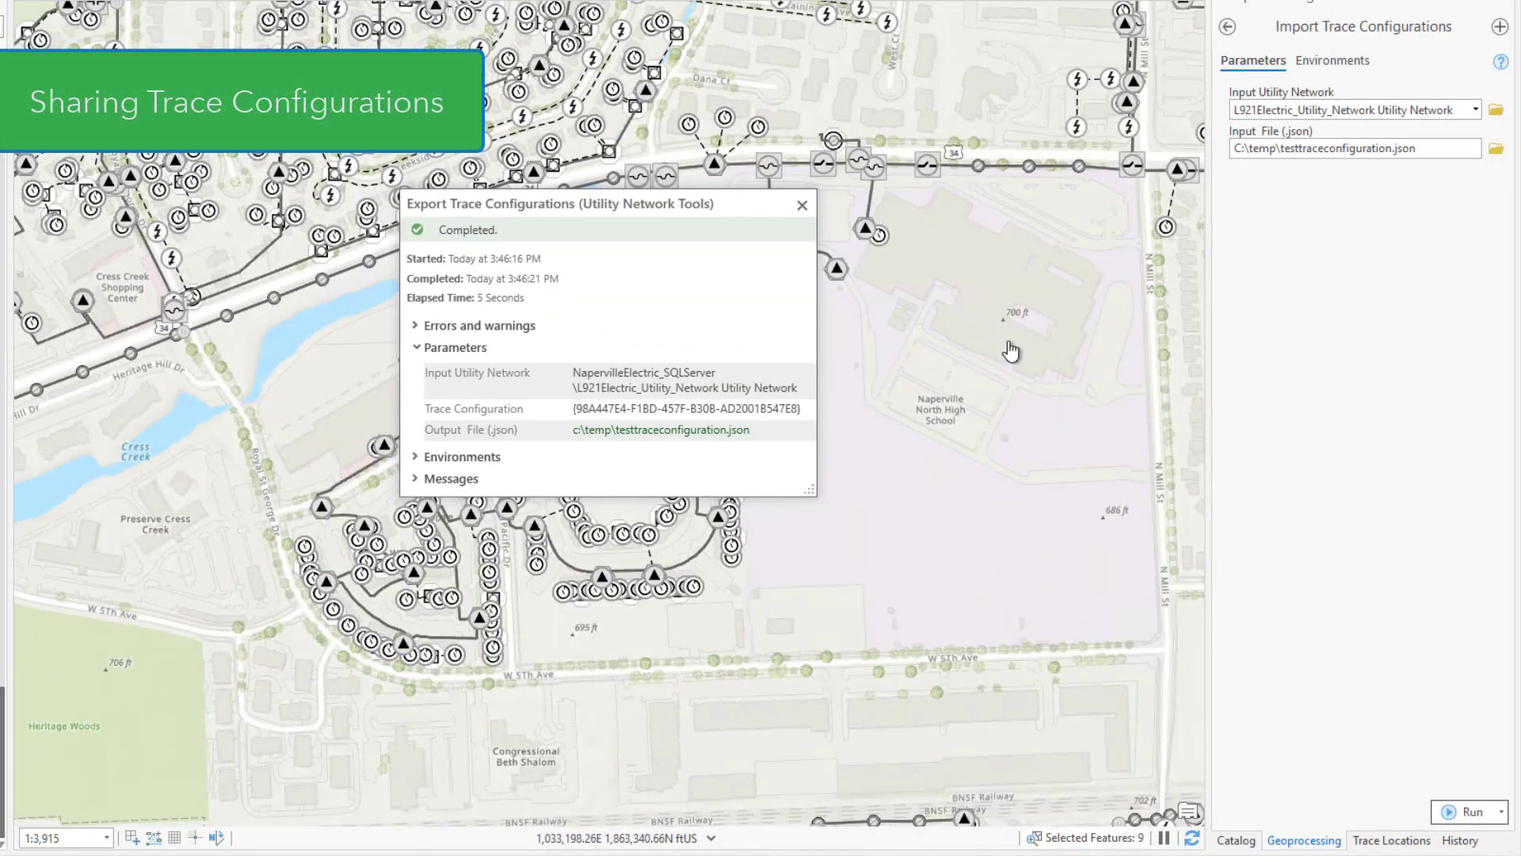
pyautogui.click(802, 204)
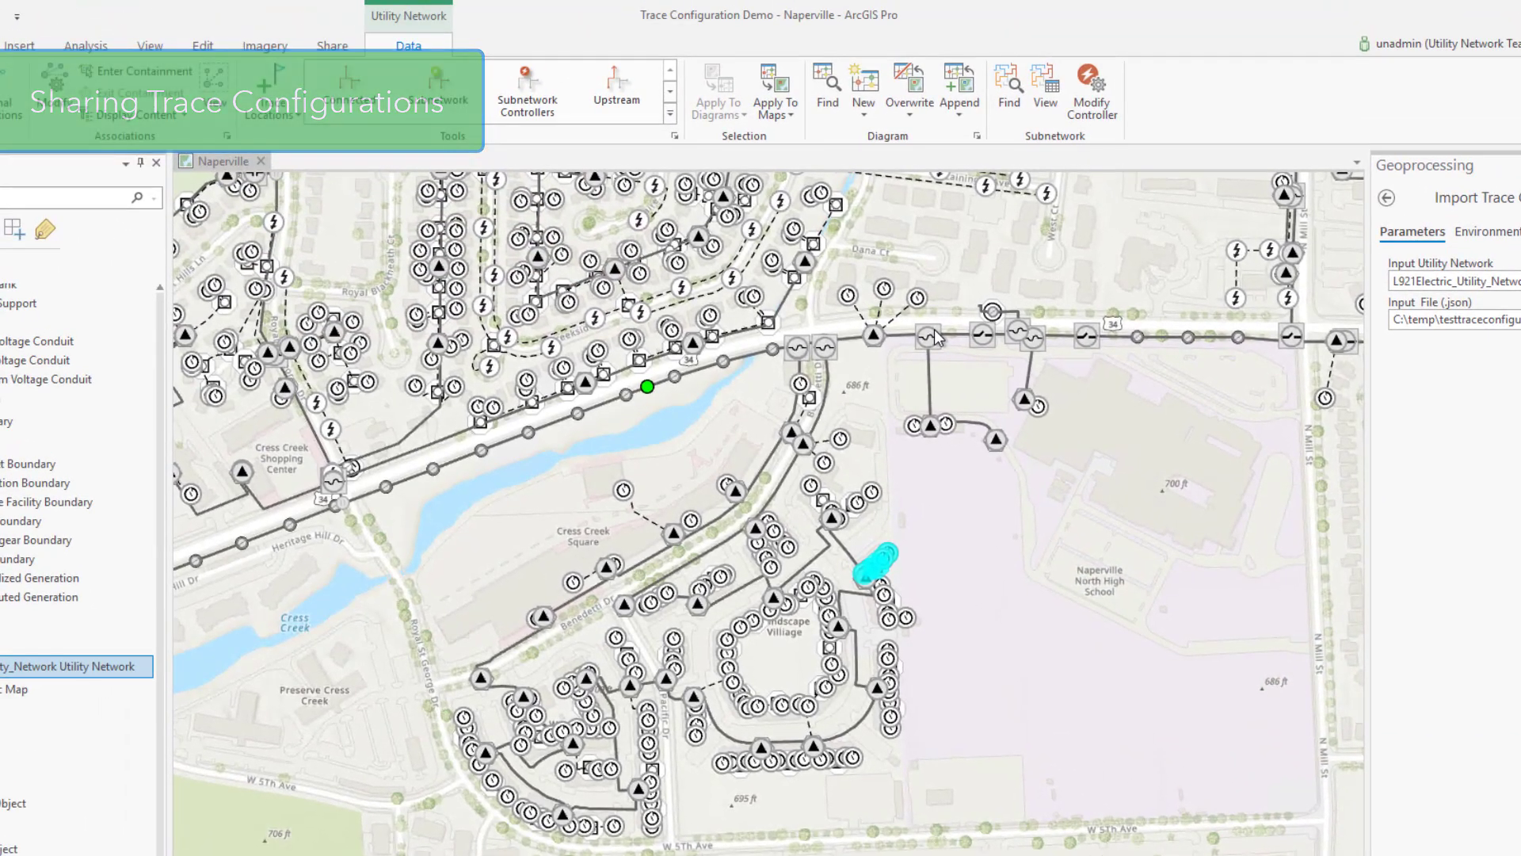
# - In Network Options > Sharing, mark Upstream RMT002 and RMT002 Under Construction active and apply
pyautogui.click(675, 137)
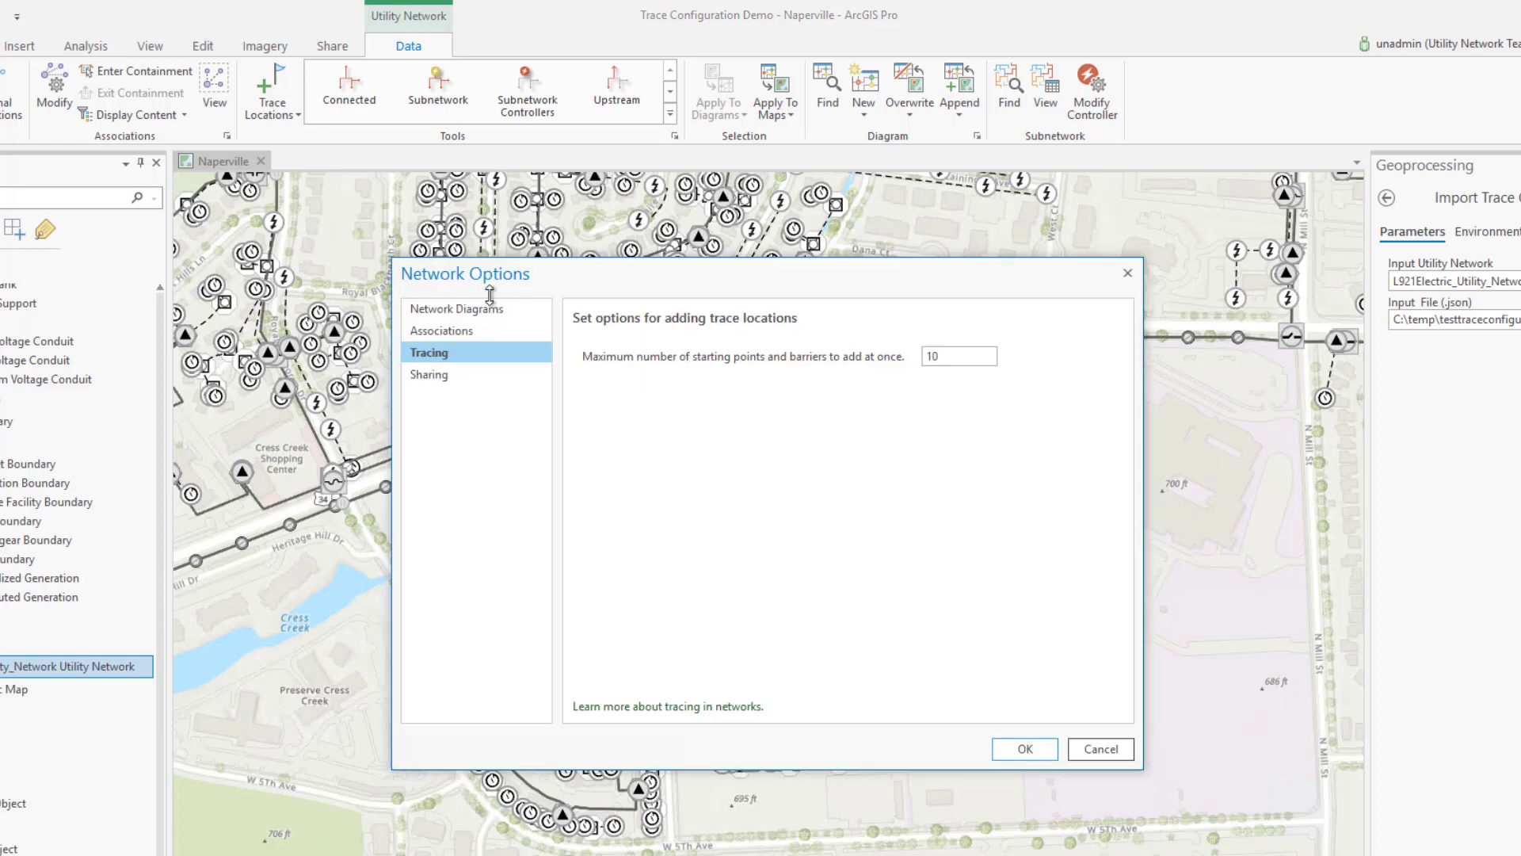
pyautogui.click(440, 374)
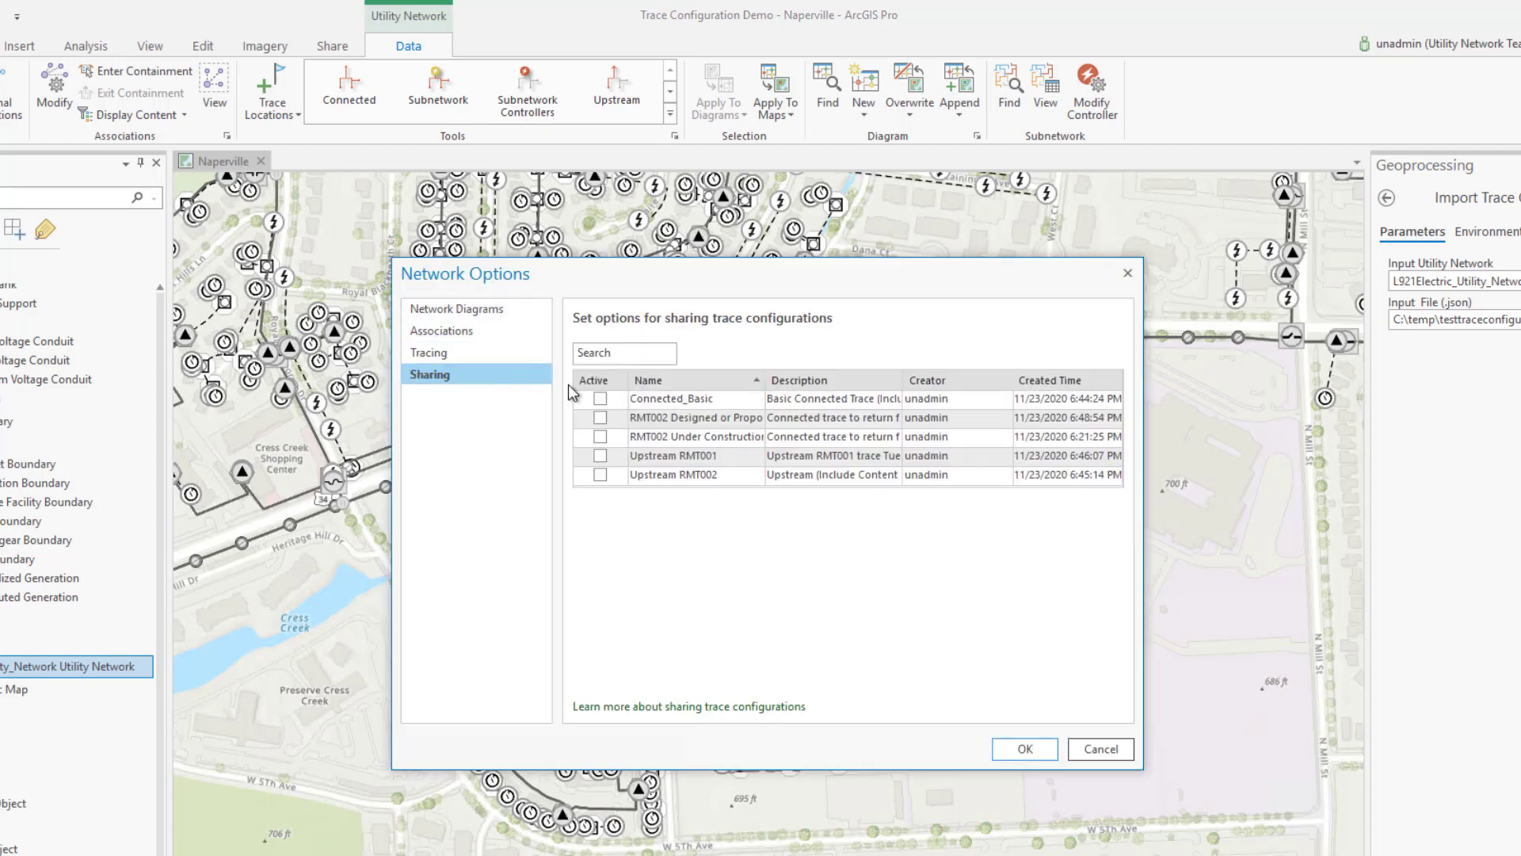
pyautogui.click(599, 475)
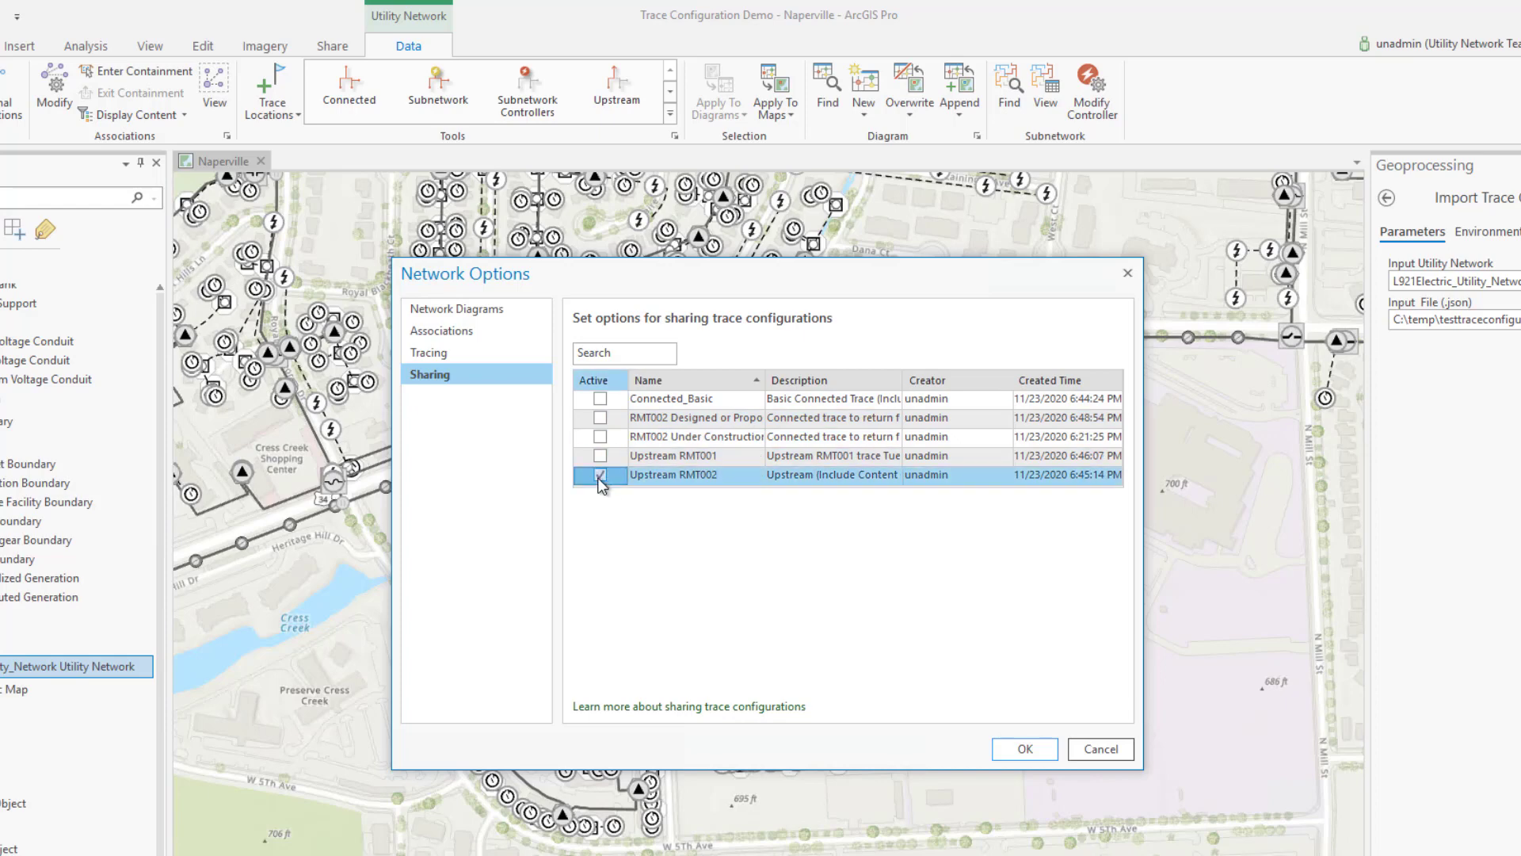
pyautogui.click(599, 437)
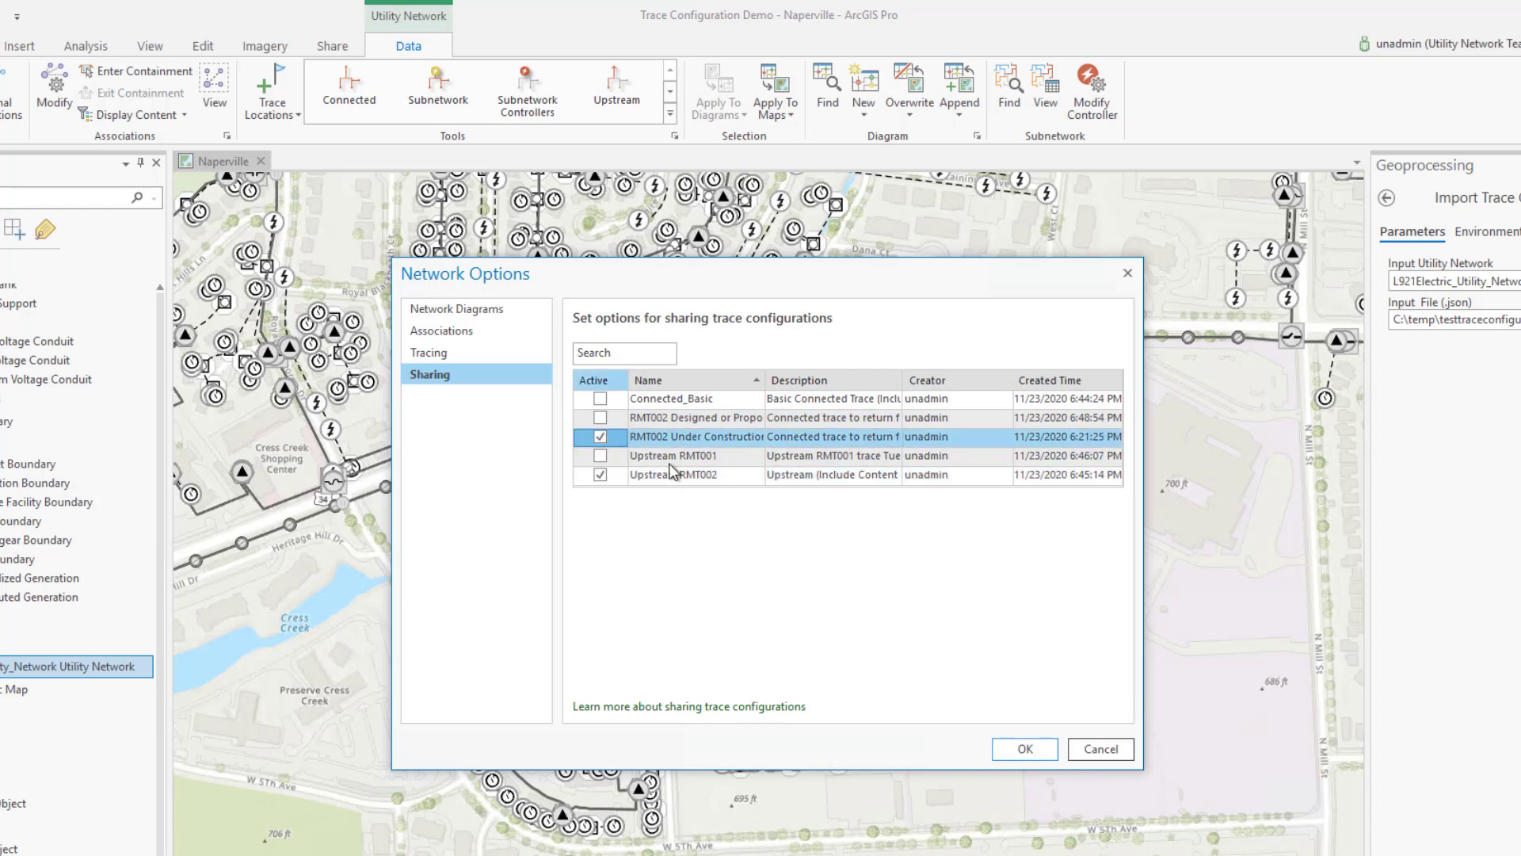
pyautogui.click(997, 750)
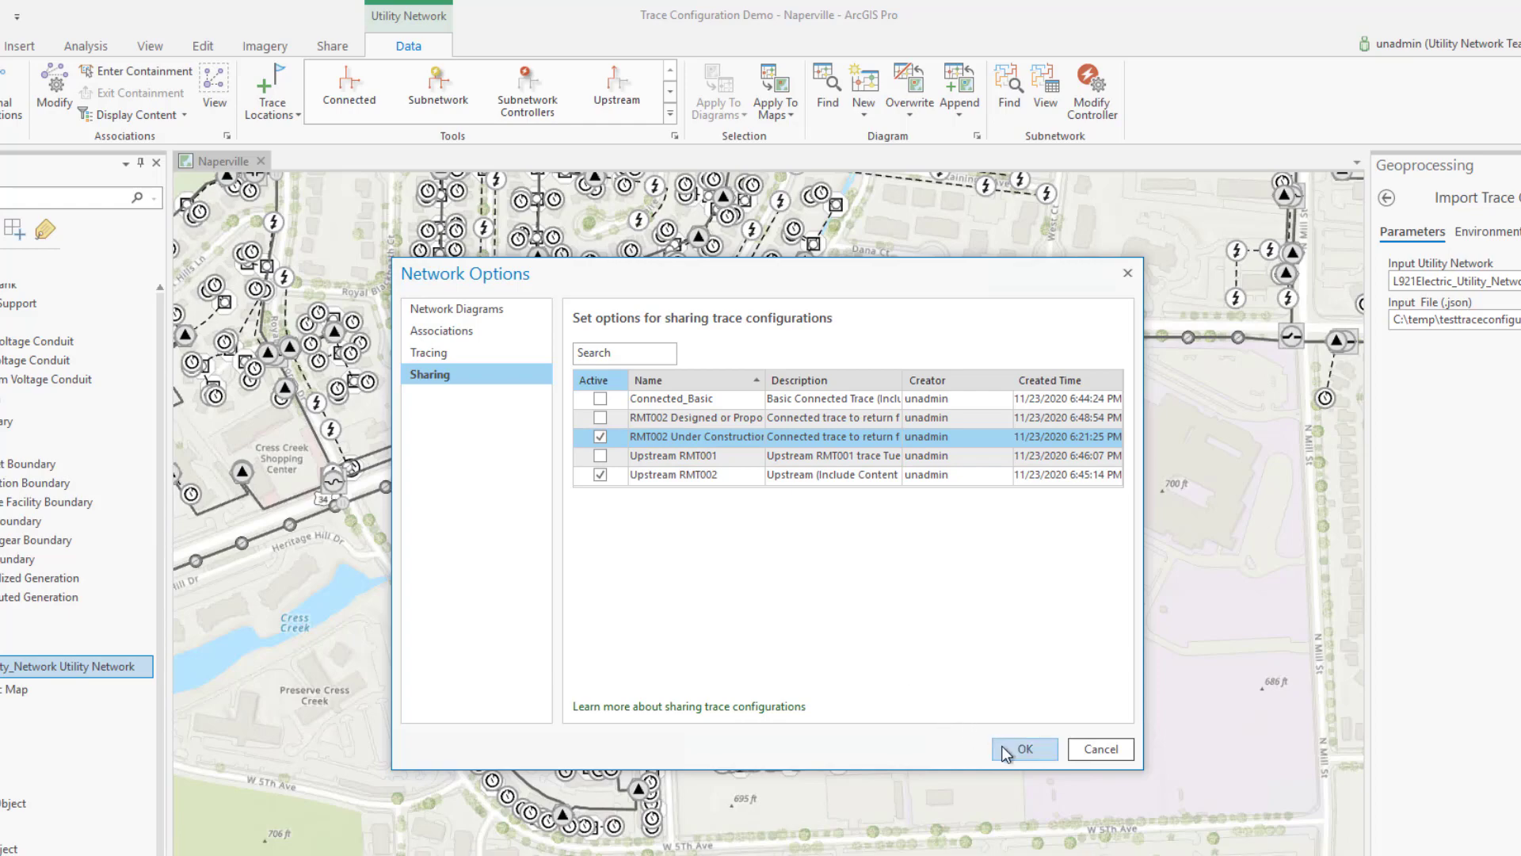
pyautogui.click(328, 47)
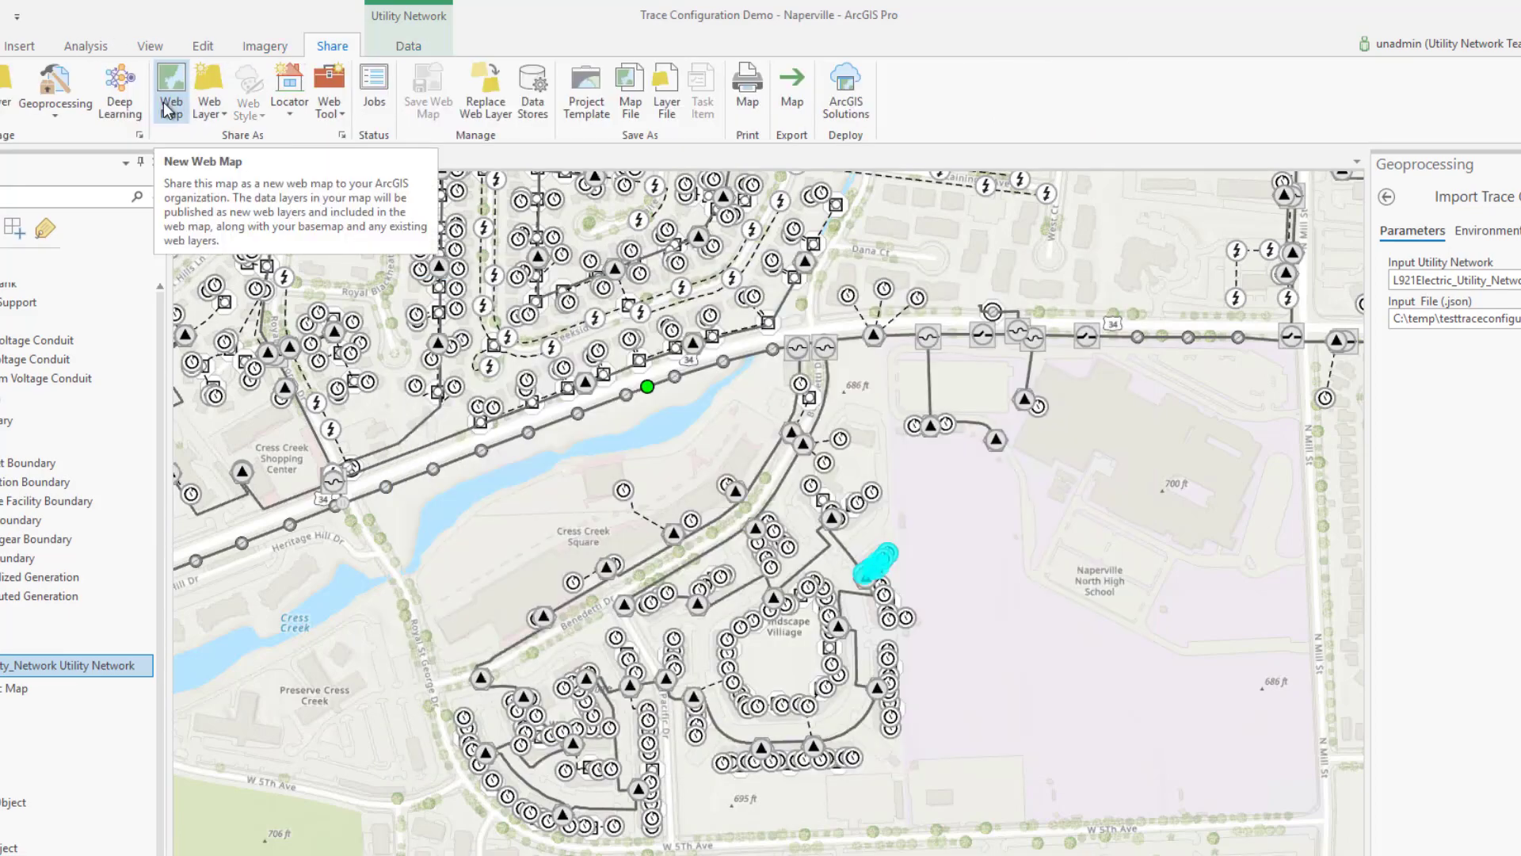
# - Share as web map named 'Naperville Trace Configurations', summary 'Test trace configurations demo', tag 'demo'
pyautogui.click(167, 101)
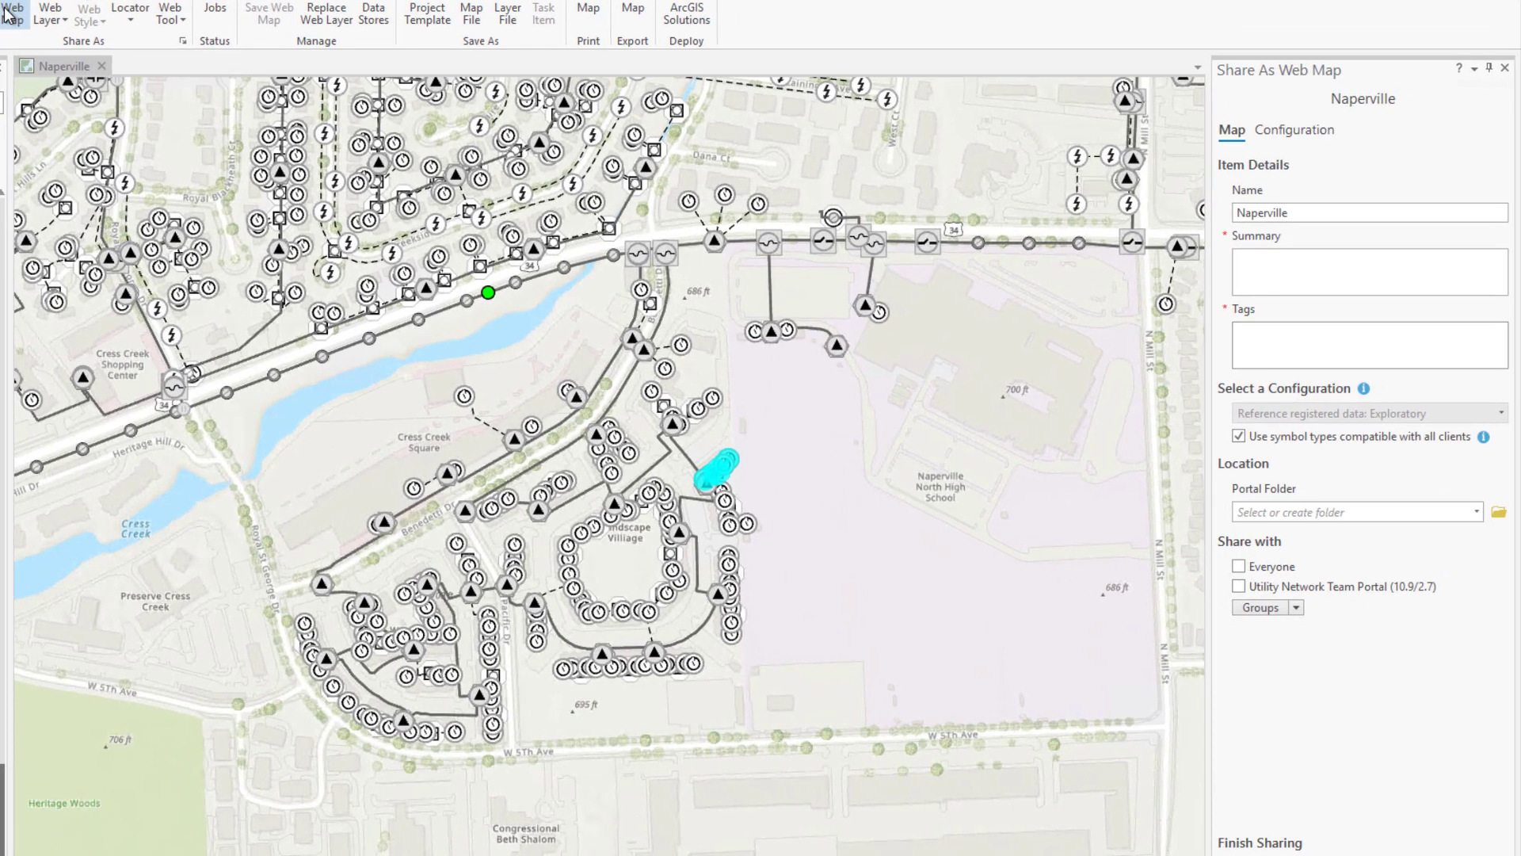
pyautogui.doubleClick(1381, 292)
pyautogui.click(1298, 212)
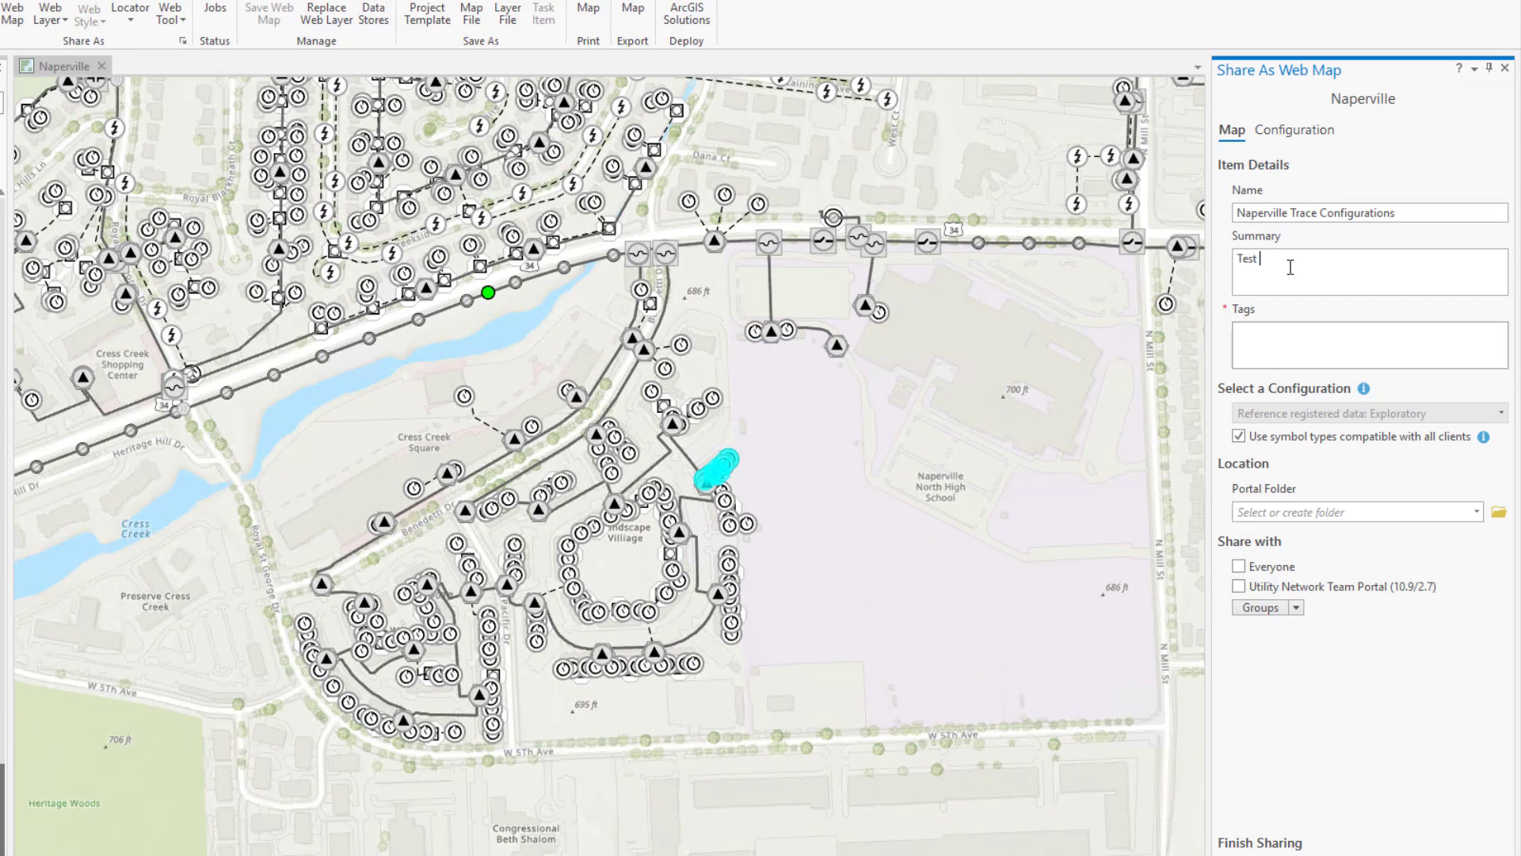
pyautogui.click(1285, 362)
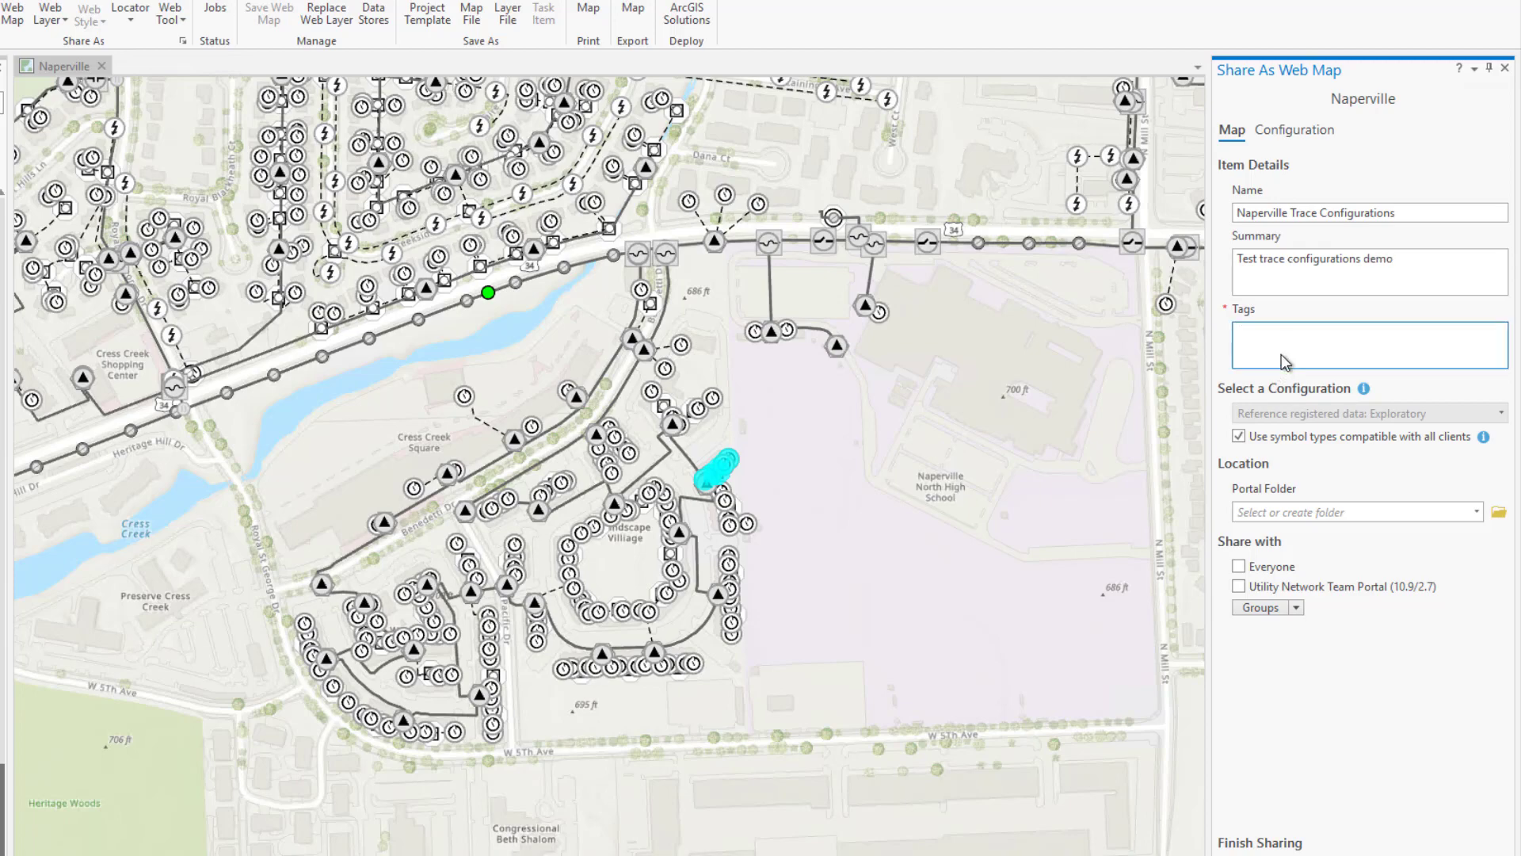